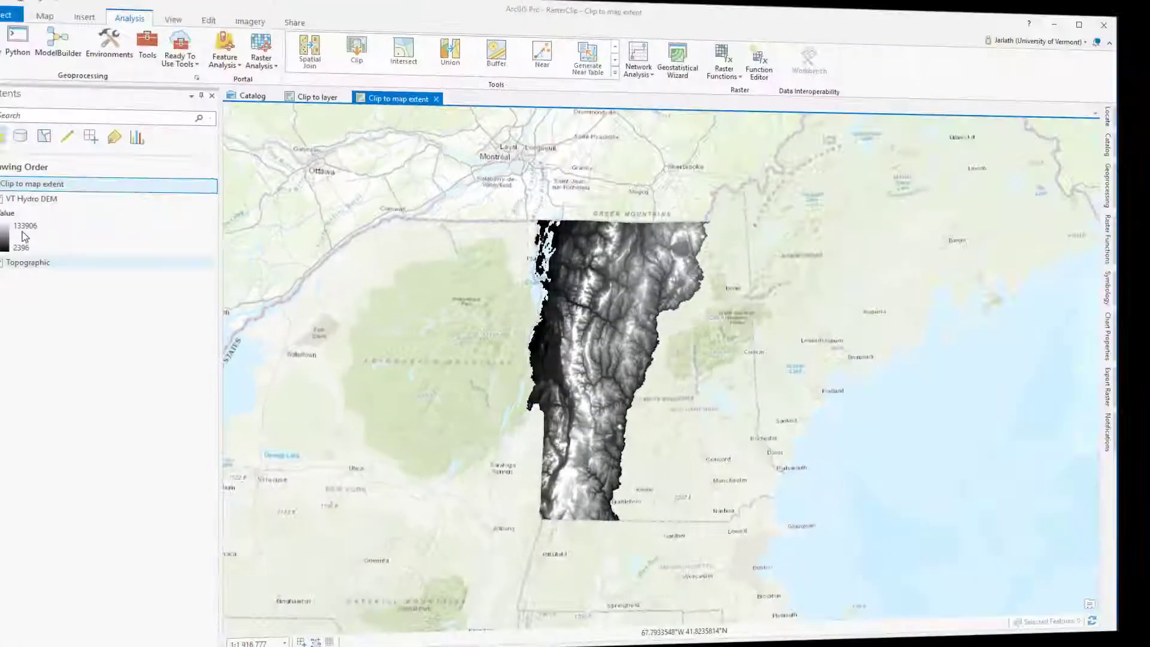
Review the VT Hydro DEM's raster information and spatial reference in its layer properties.
right_click(52, 206)
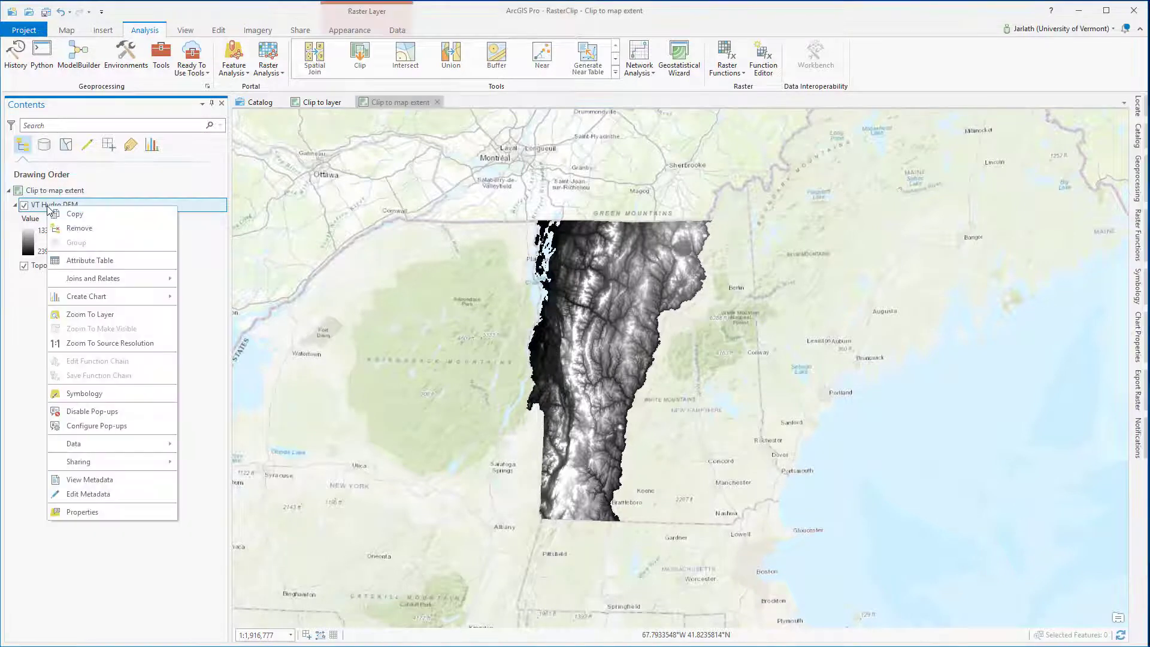
click(82, 513)
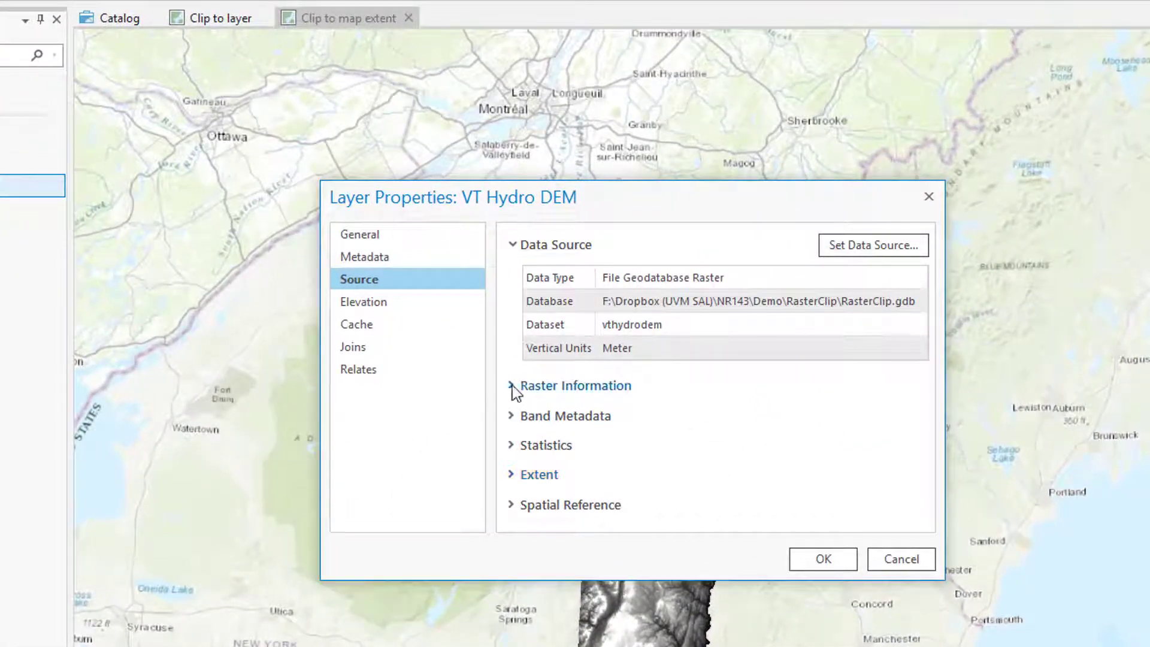
click(512, 386)
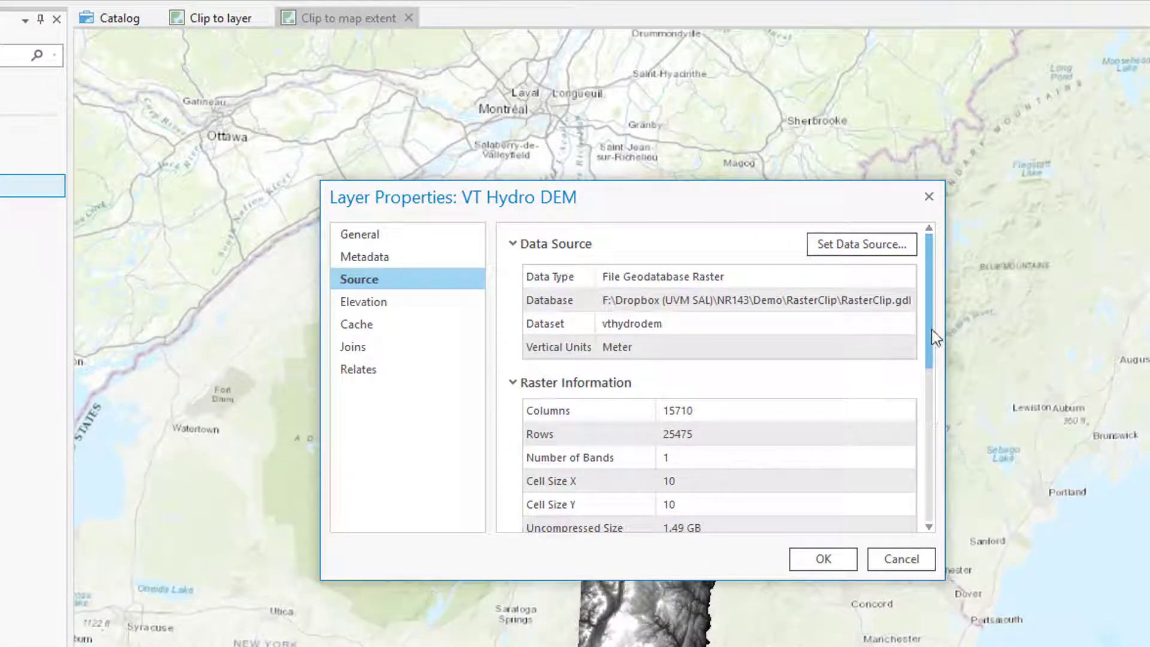
drag(929, 339, 920, 389)
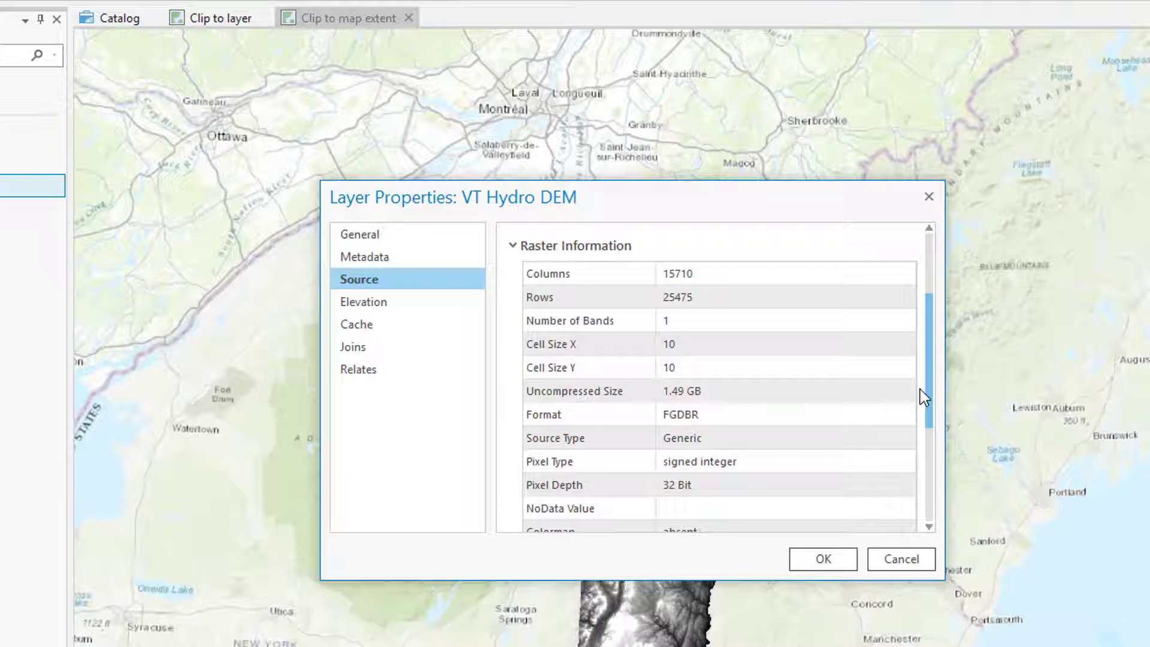
drag(928, 386, 922, 474)
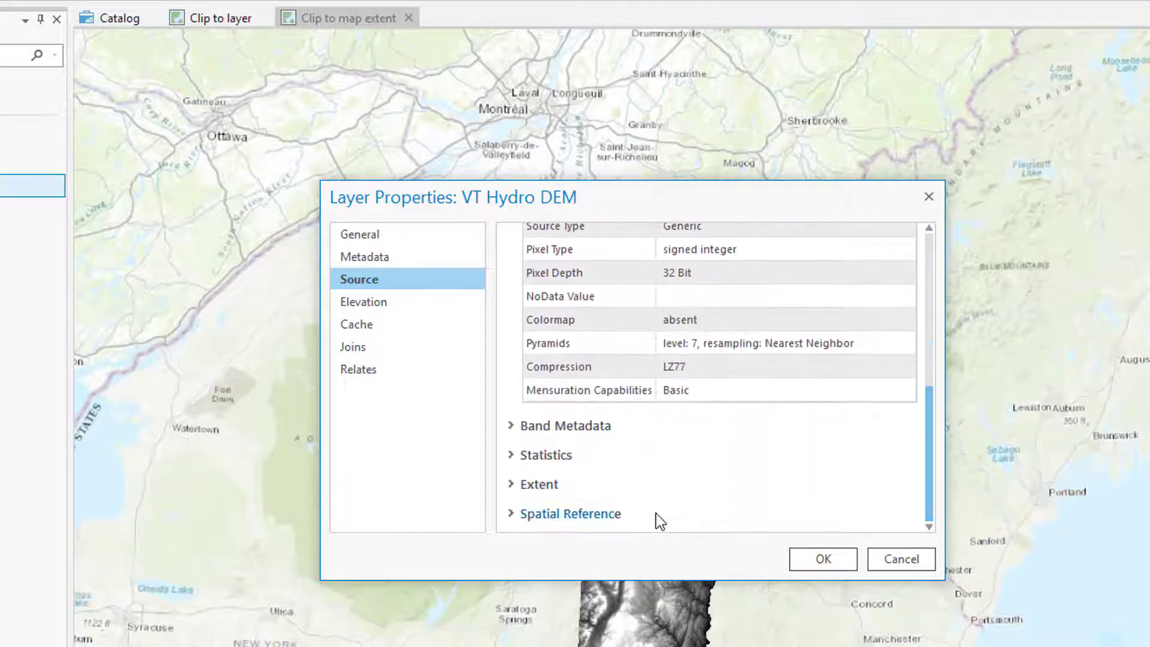
click(526, 517)
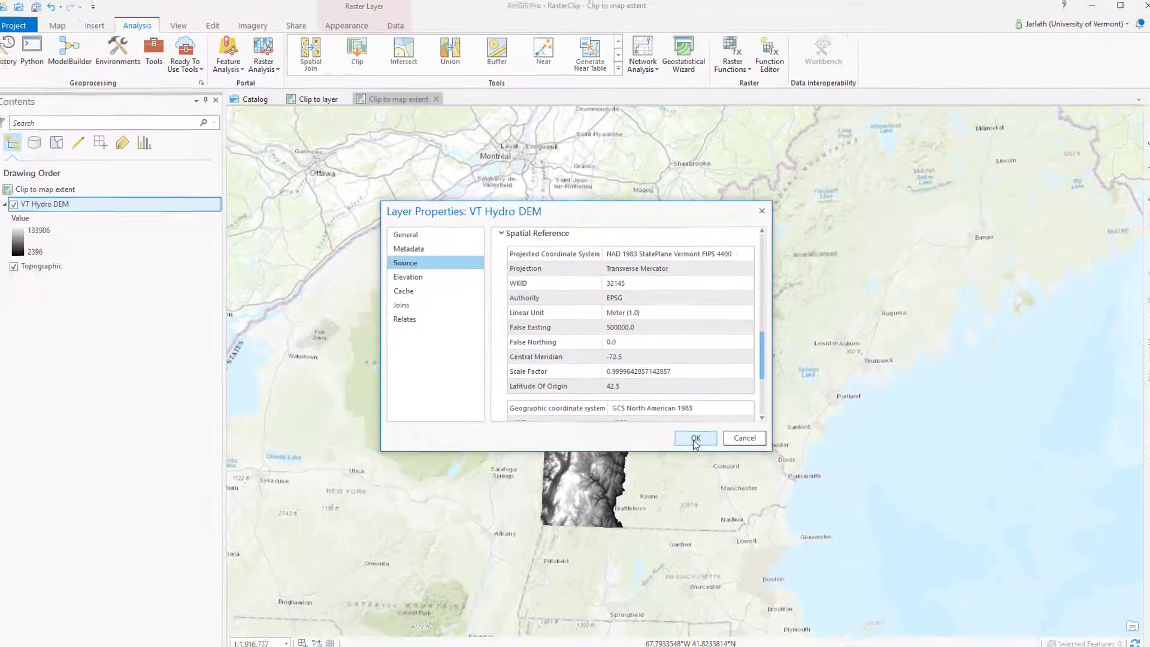
Close the properties and pan in on the DEM's valleys and ridges at about 1:54,000.
click(822, 559)
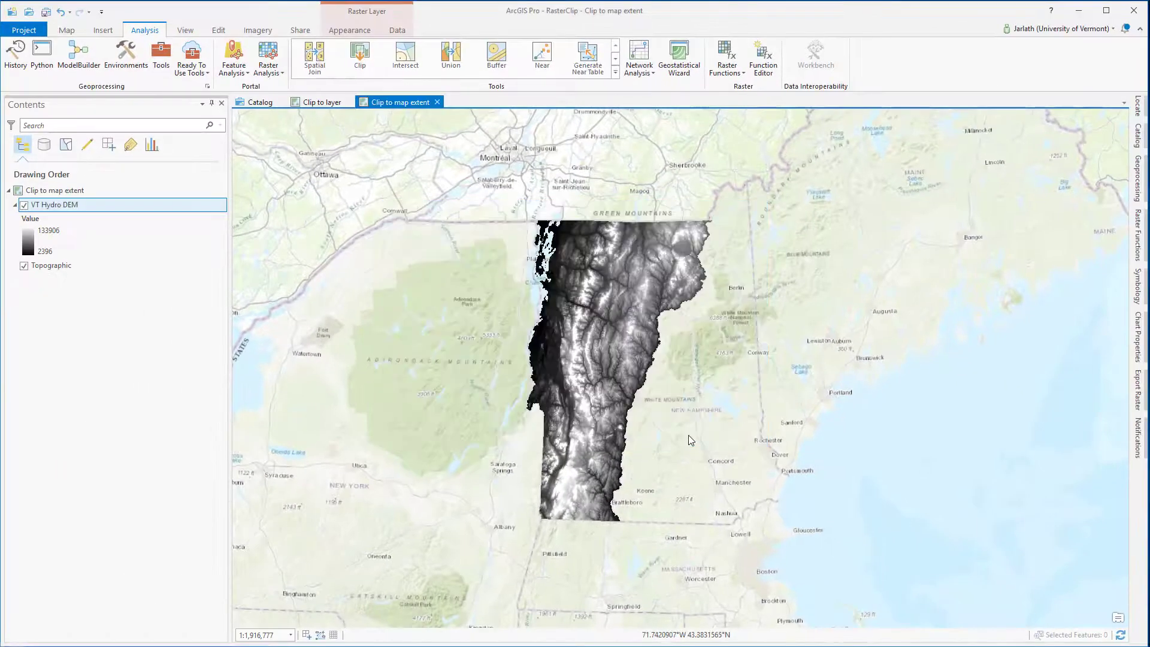
drag(616, 340, 616, 388)
scroll(627, 331, up, 5)
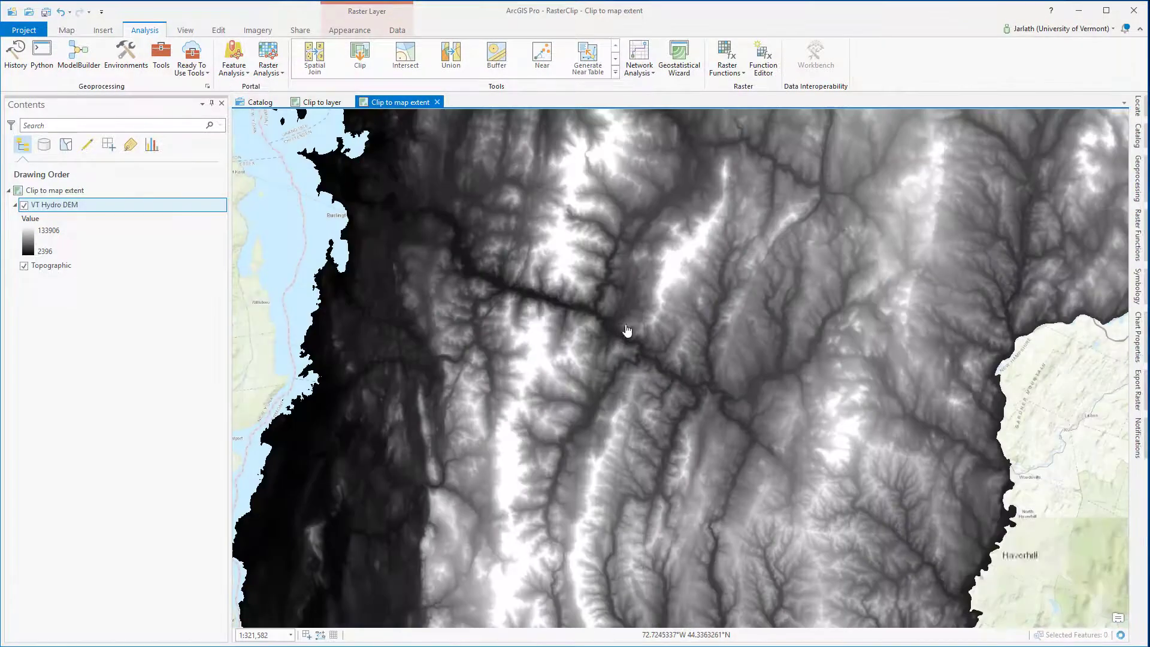
scroll(524, 398, up, 2)
scroll(524, 398, up, 2)
scroll(527, 400, up, 1)
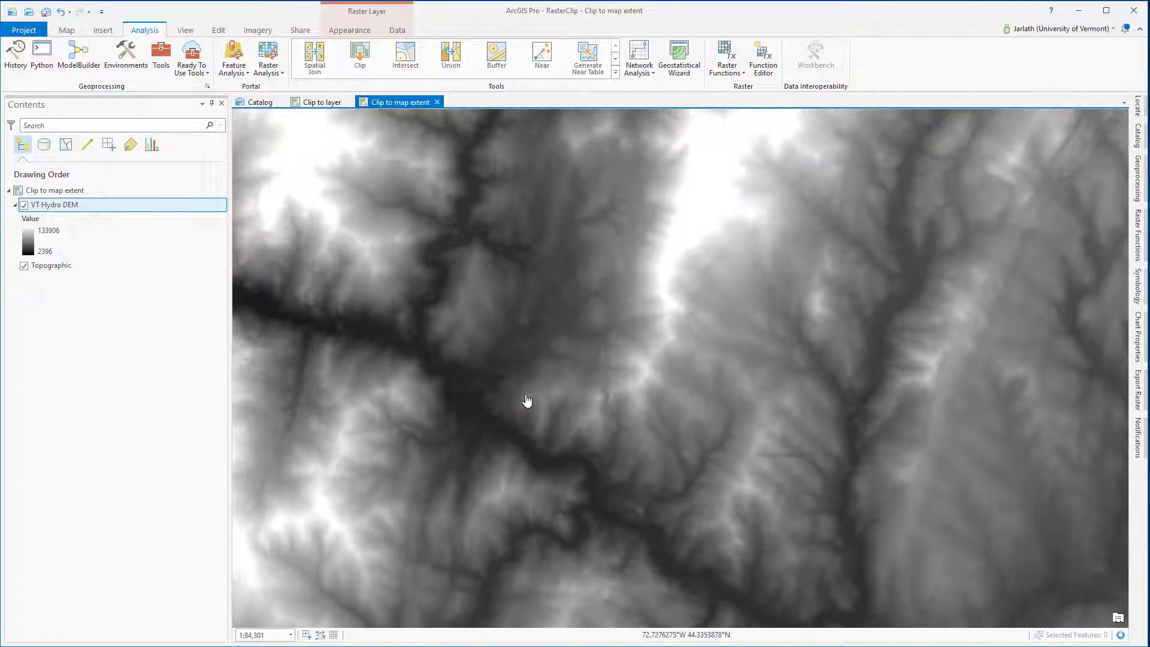
scroll(527, 400, up, 2)
drag(527, 401, 645, 341)
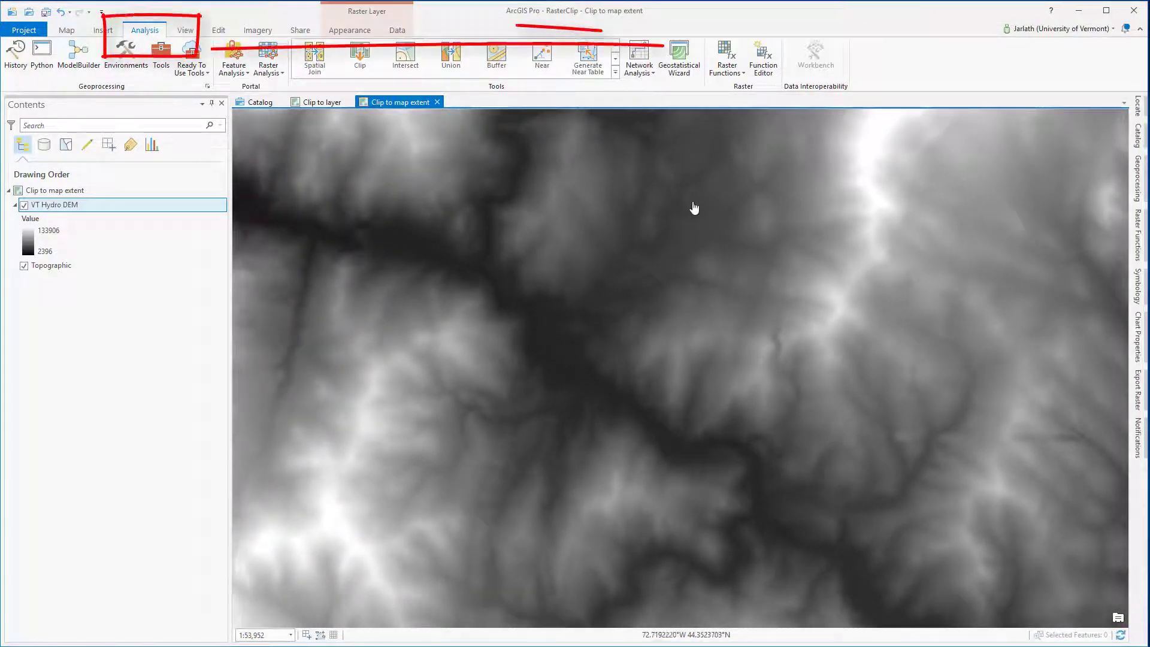
Clip VT Hydro DEM to the active map view extent with Clipping Type Outside, as a new layer.
click(725, 54)
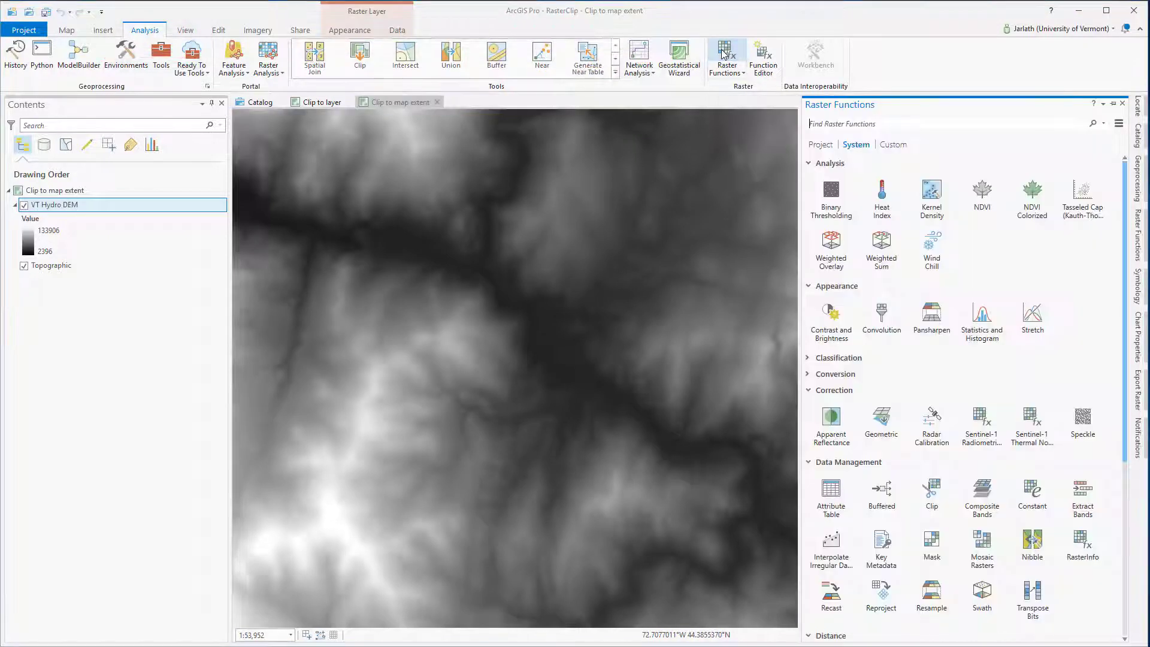
click(830, 124)
text(clip)
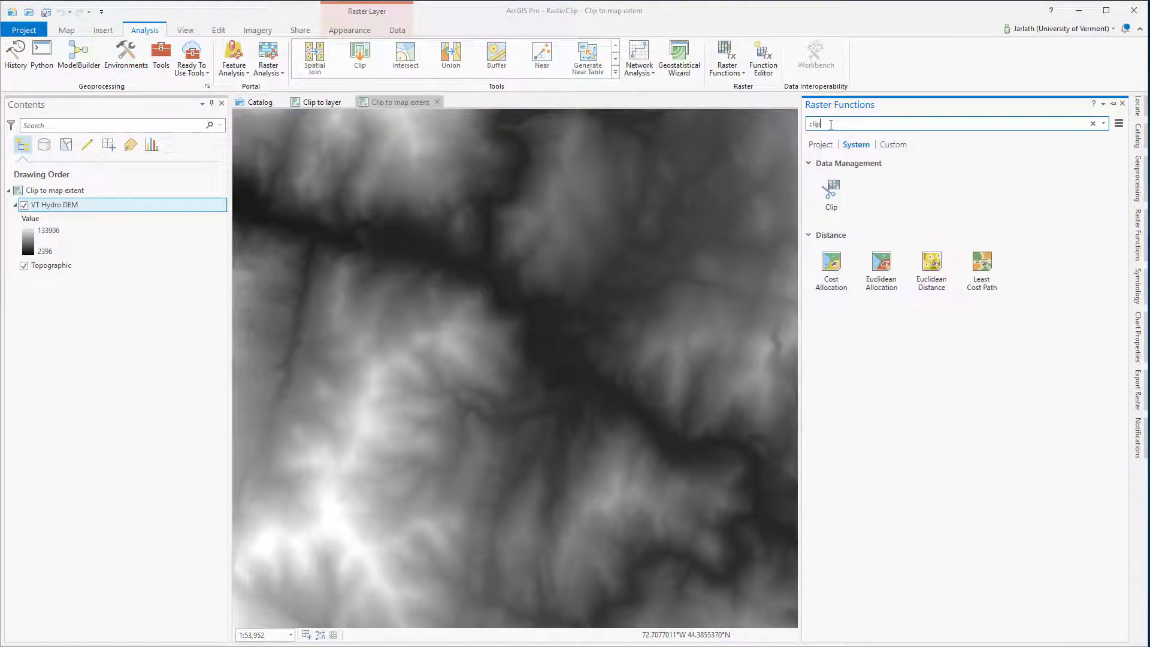
click(831, 200)
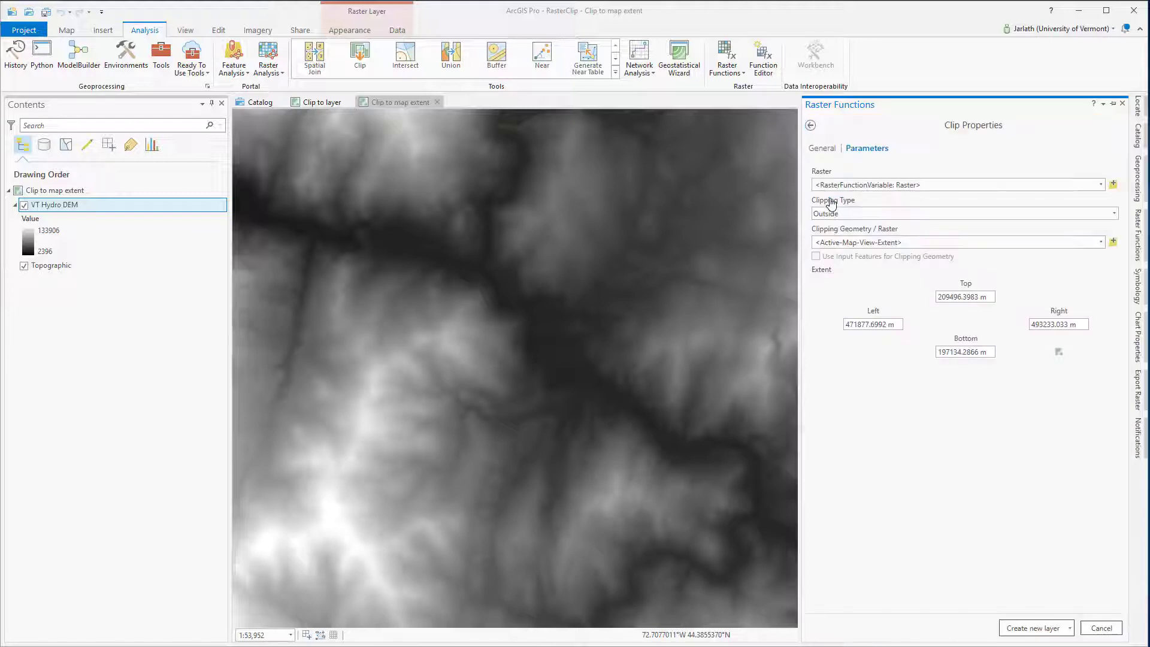
click(1100, 185)
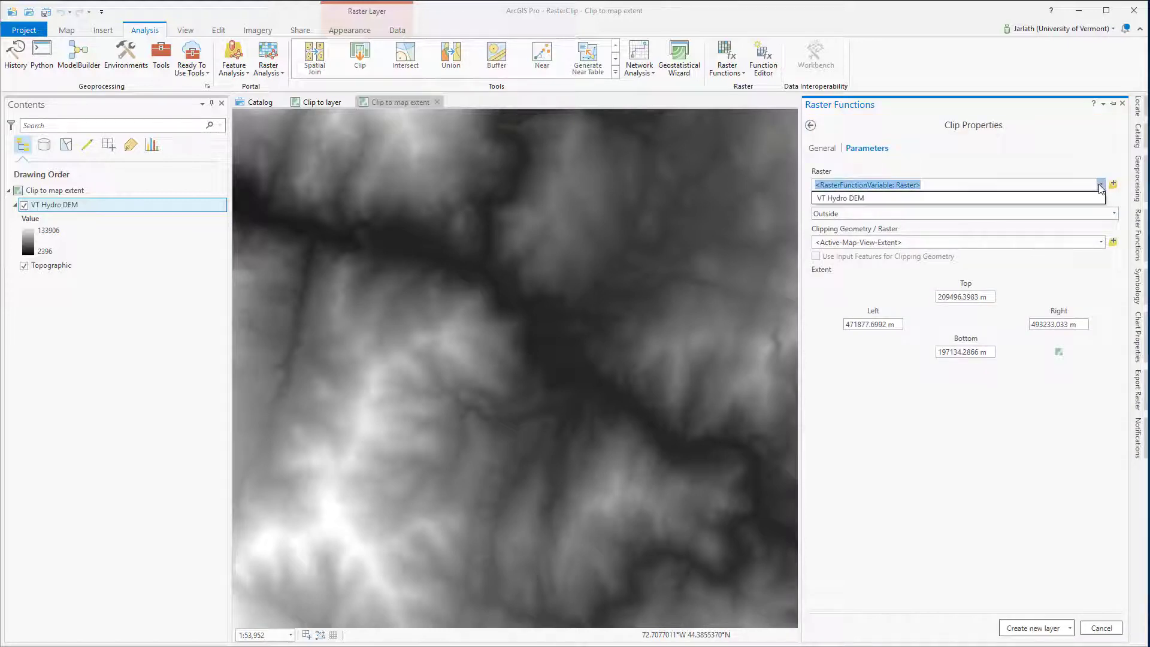
click(1061, 201)
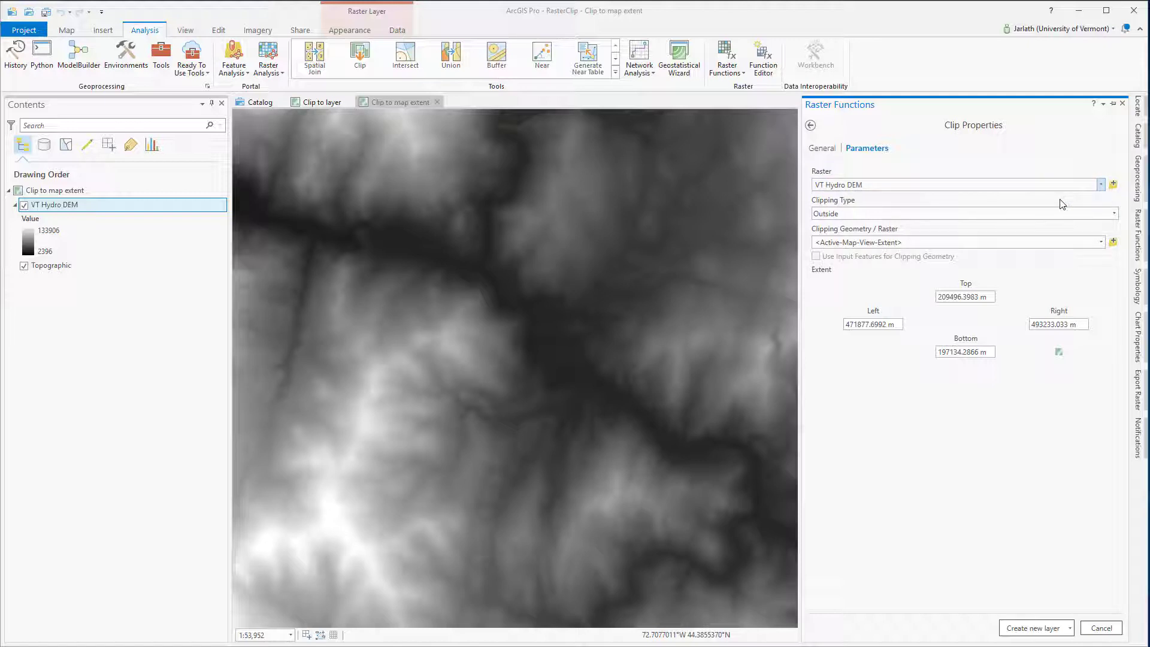
click(1115, 214)
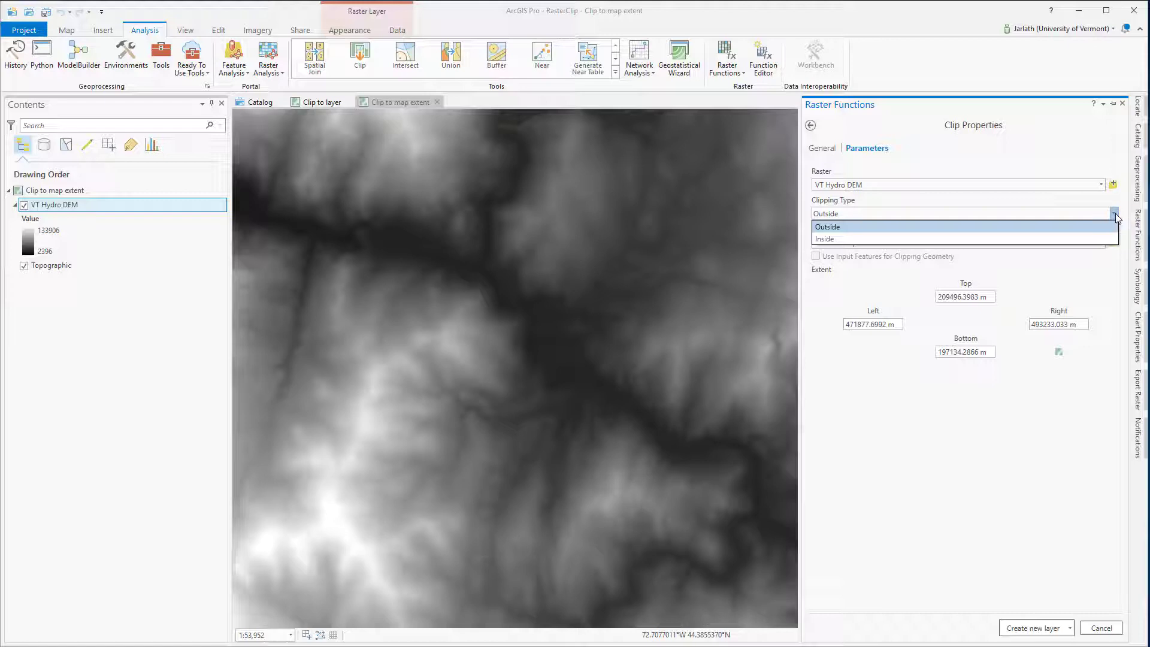
click(1114, 213)
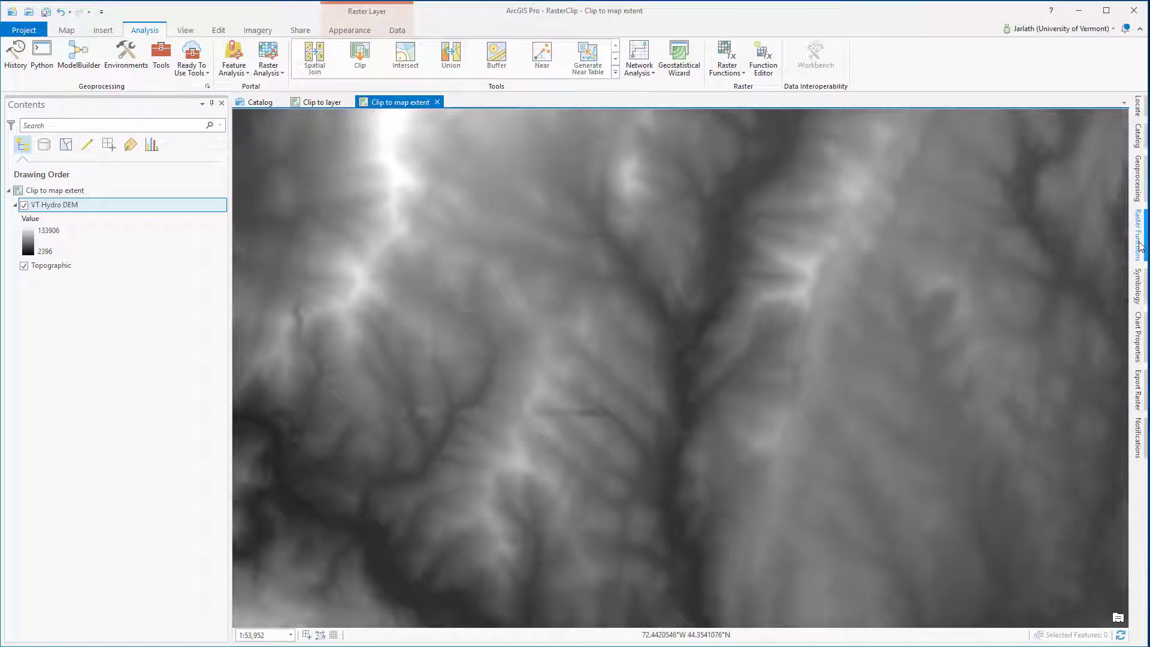
click(1139, 244)
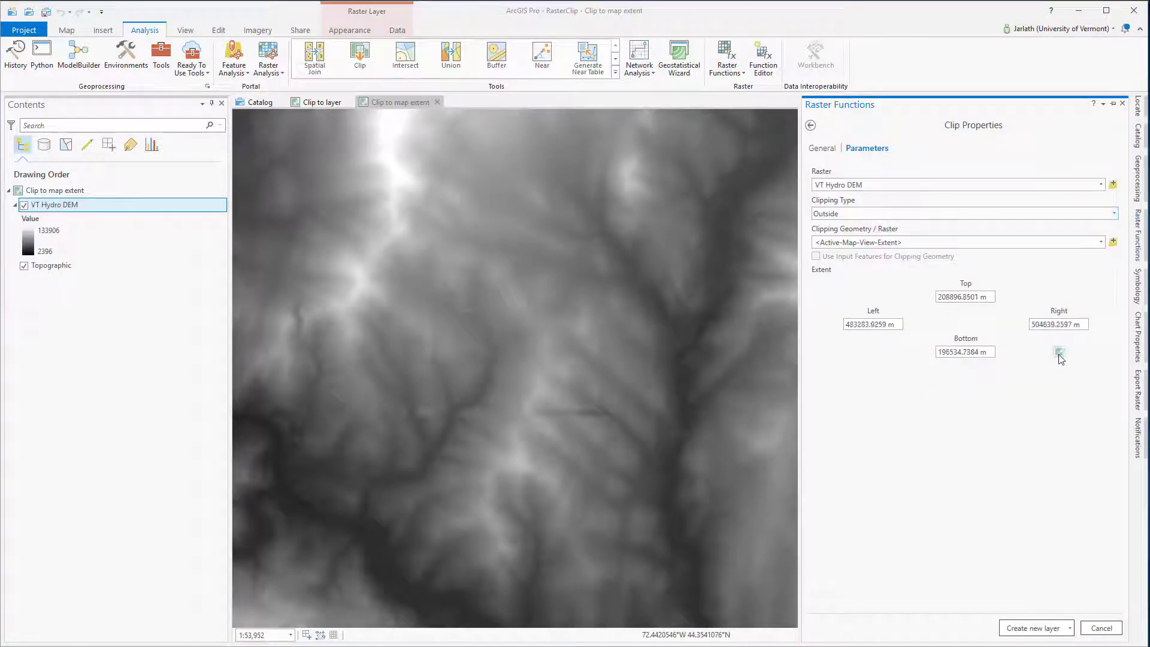
click(1032, 627)
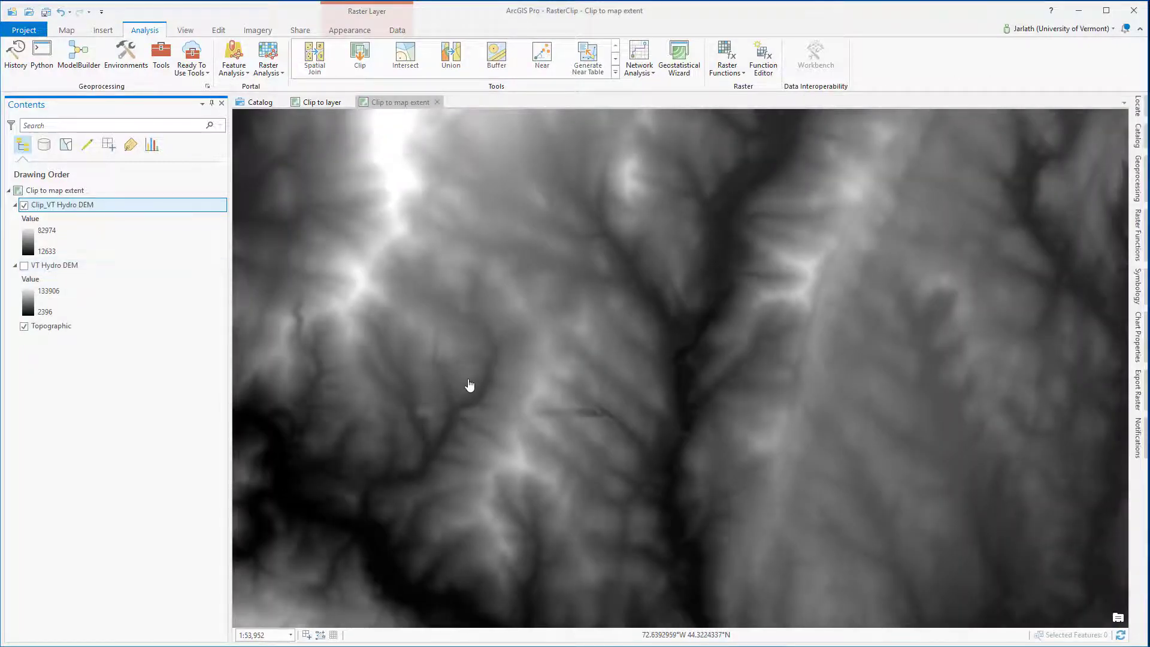
scroll(468, 385, down, 2)
scroll(467, 385, down, 1)
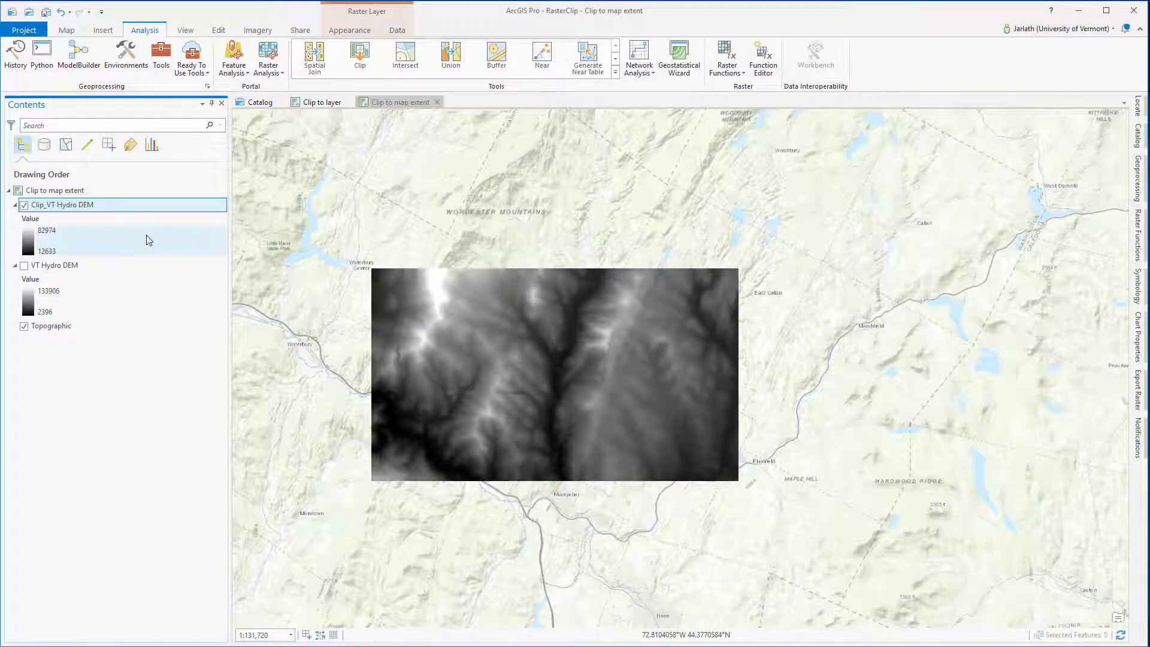
Check Clip_VT Hydro DEM's properties: statistics not calculated, NAD 1983 StatePlane Vermont reference.
right_click(90, 210)
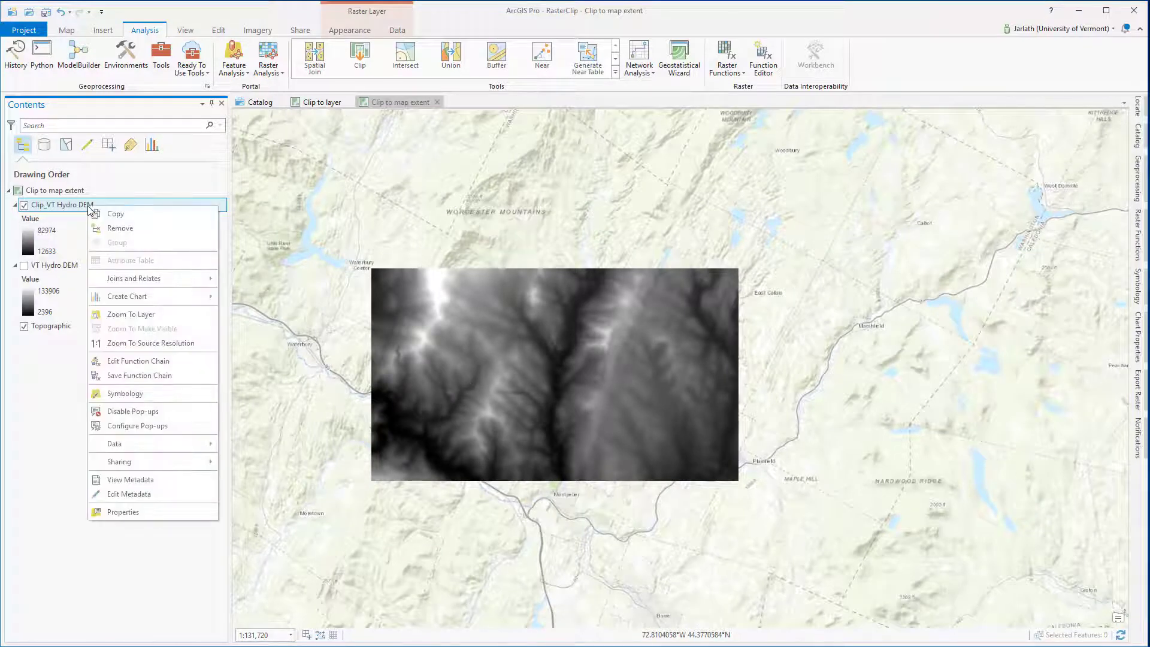
click(135, 511)
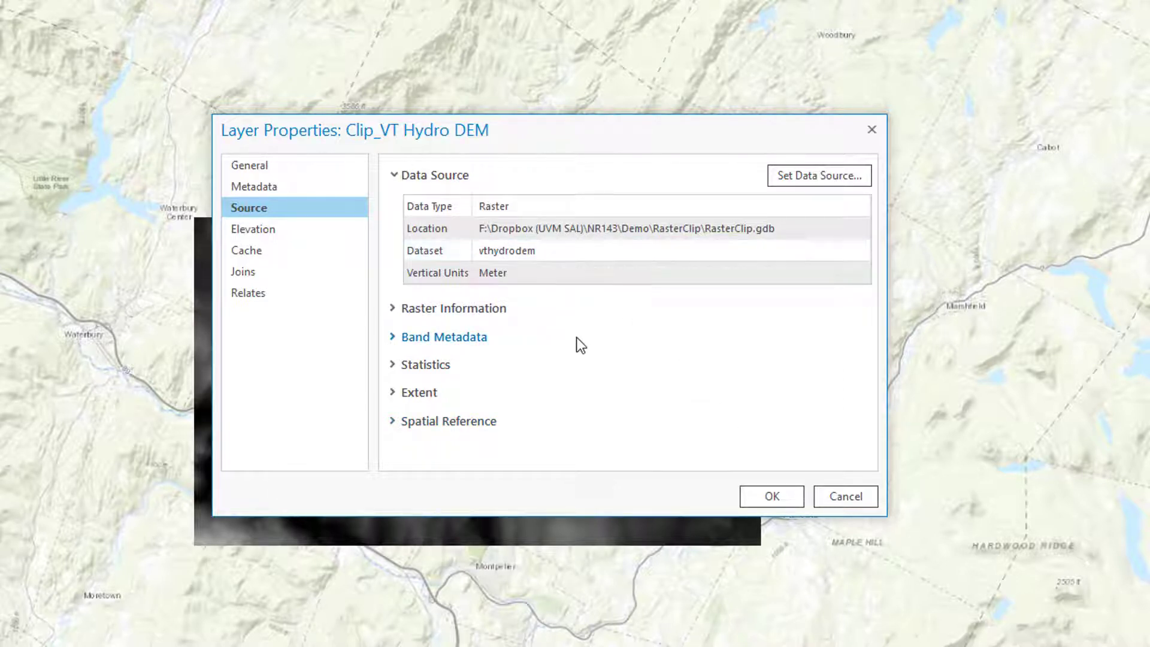
click(397, 366)
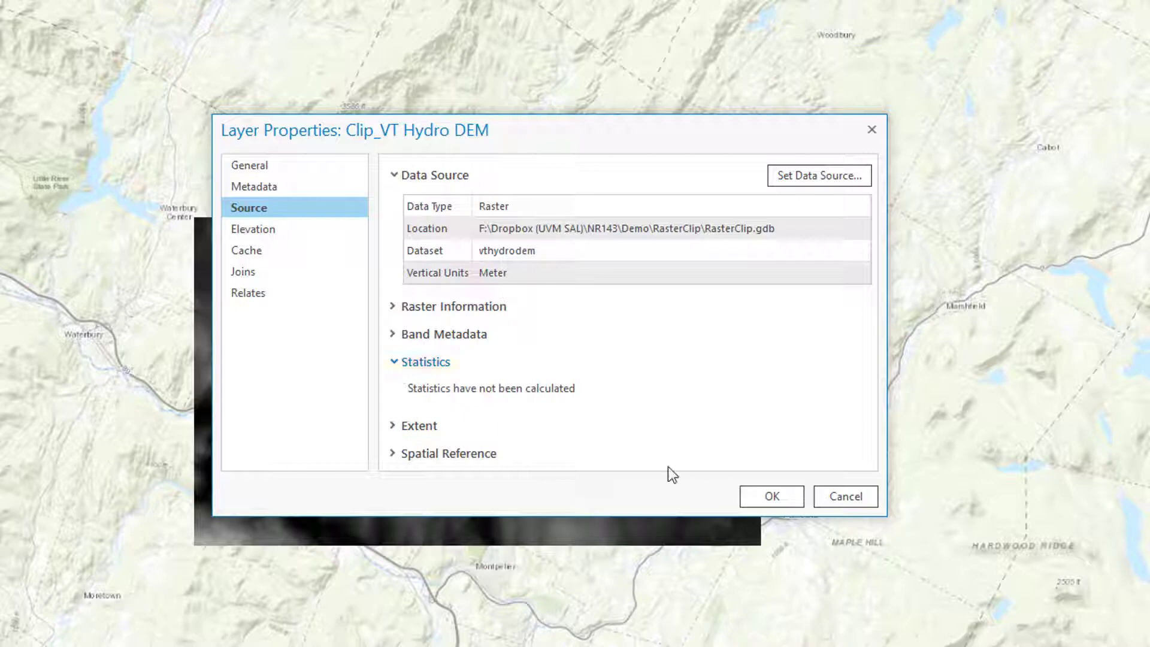
click(413, 457)
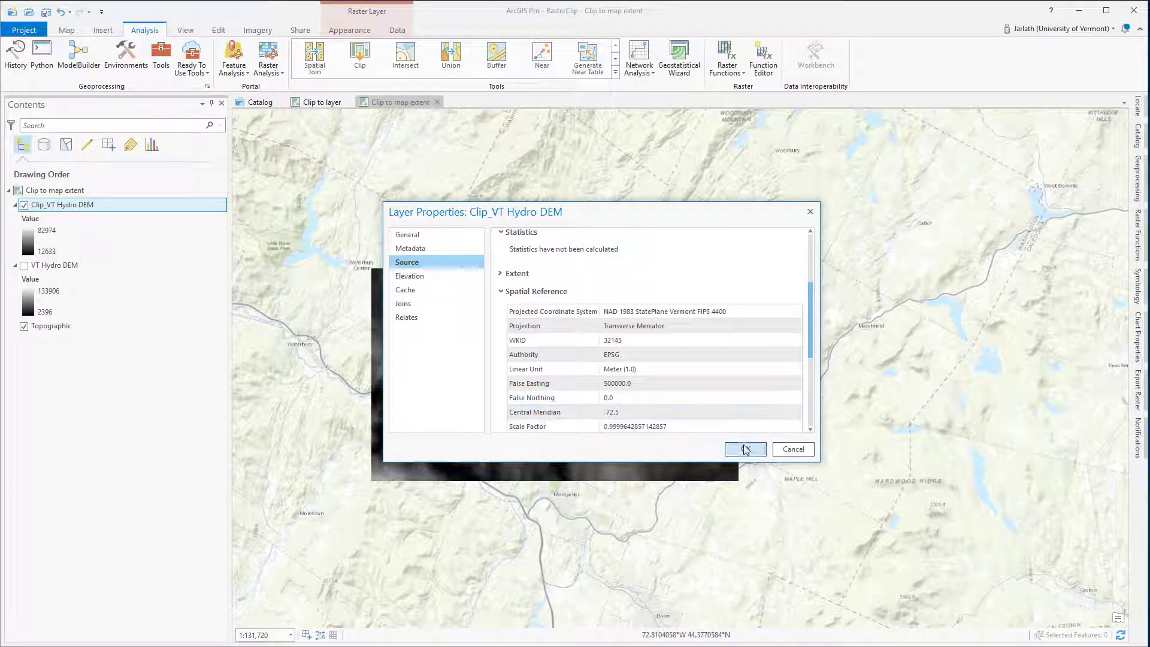
Close the layer properties and start Export Raster for Clip_VT Hydro DEM.
click(745, 448)
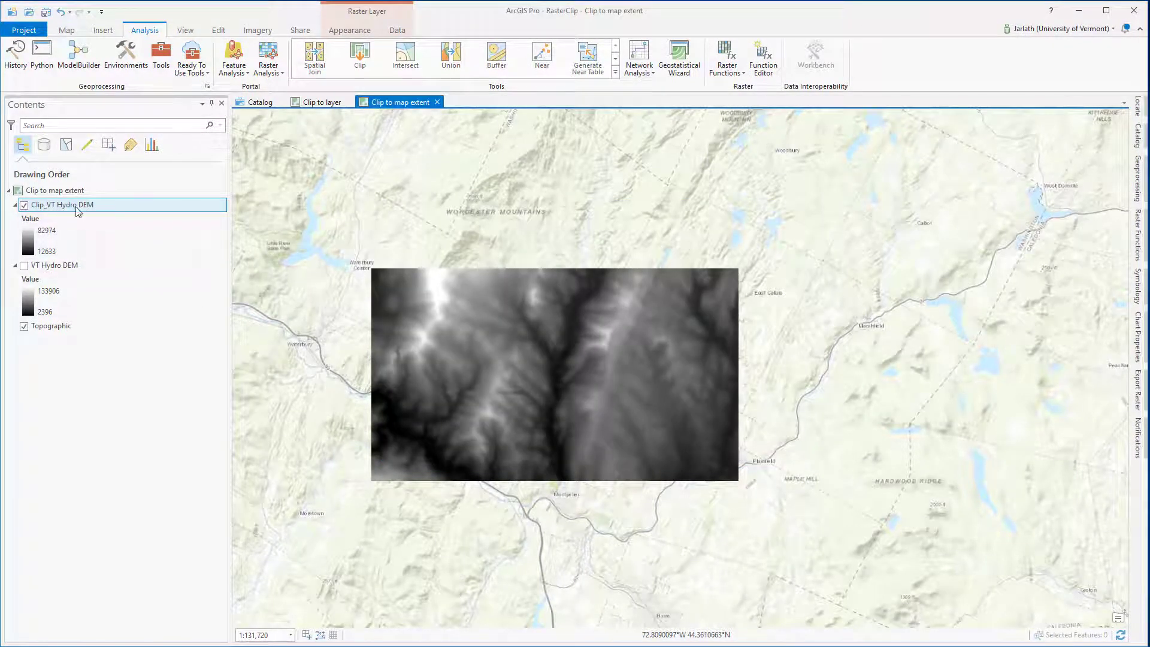
right_click(76, 207)
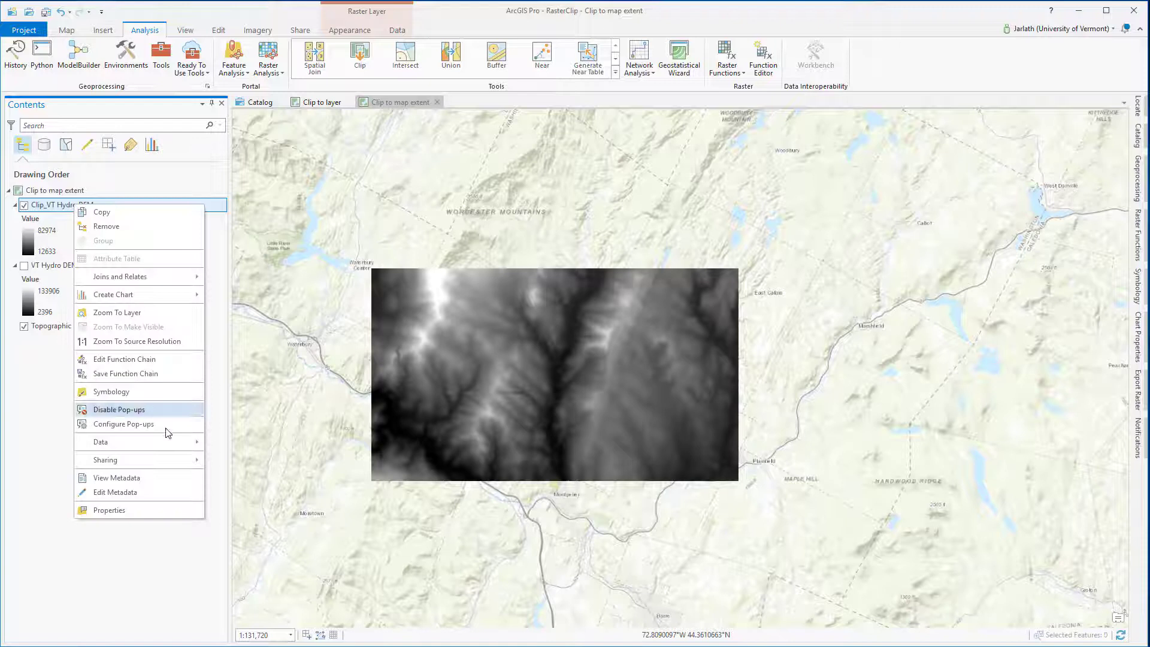
mouse_move(135, 442)
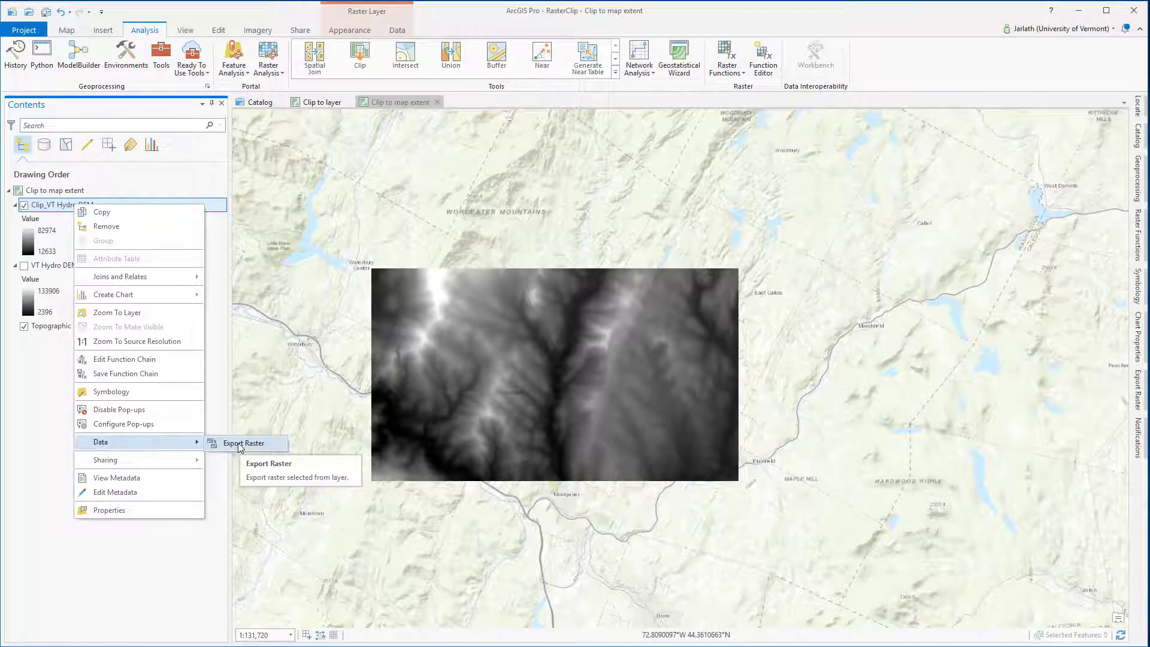
click(243, 444)
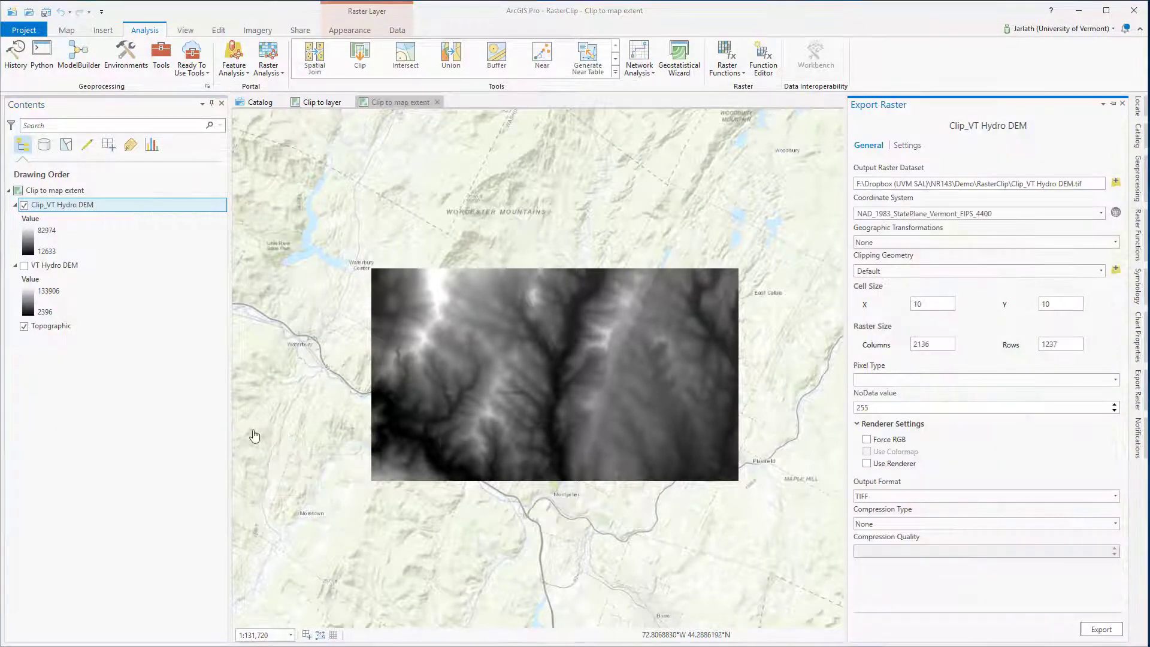
Set the output raster's location to RasterClip.gdb in the RasterClip folder and confirm its name.
click(1115, 182)
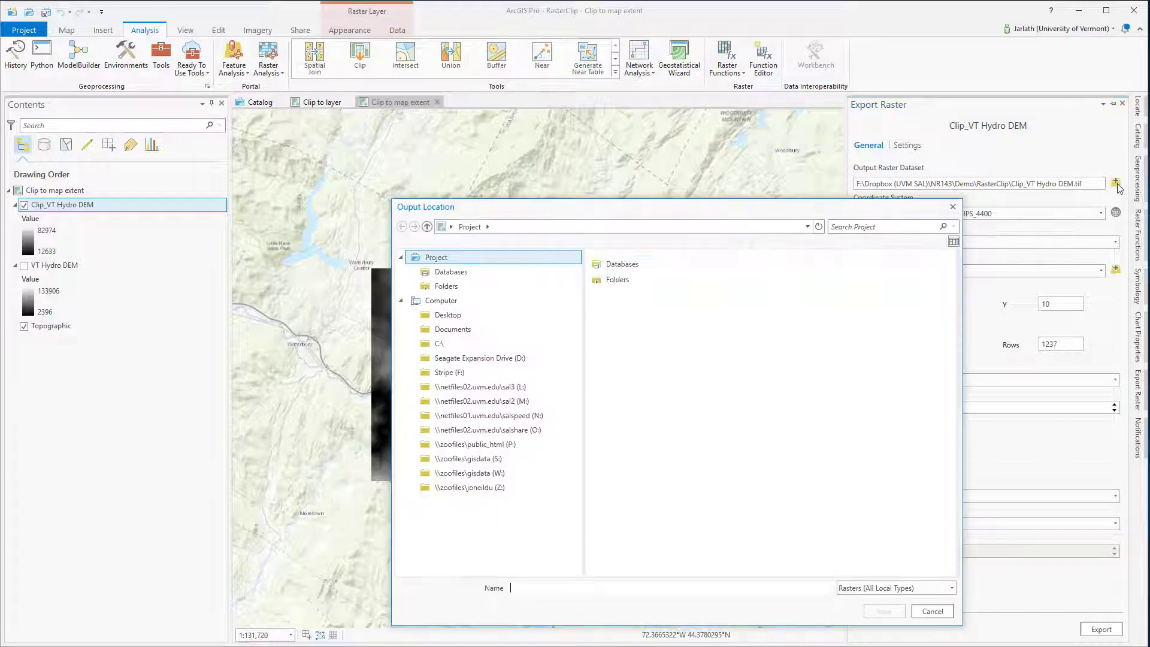
click(612, 278)
double_click(613, 280)
click(624, 264)
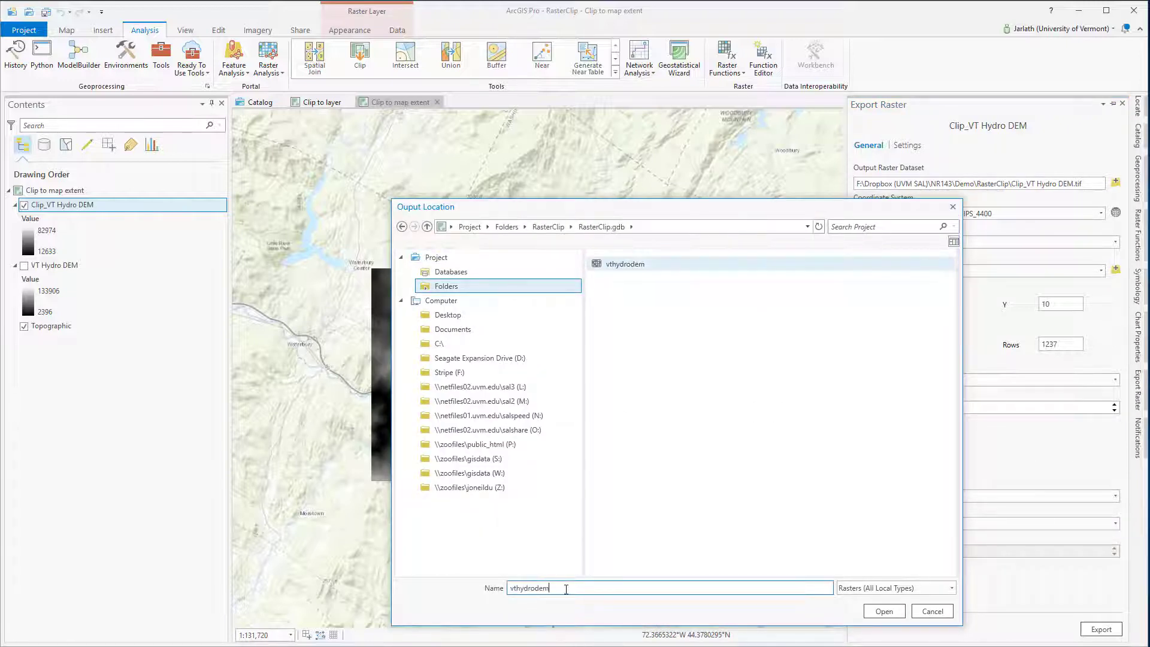
click(565, 588)
text(_clip)
click(883, 610)
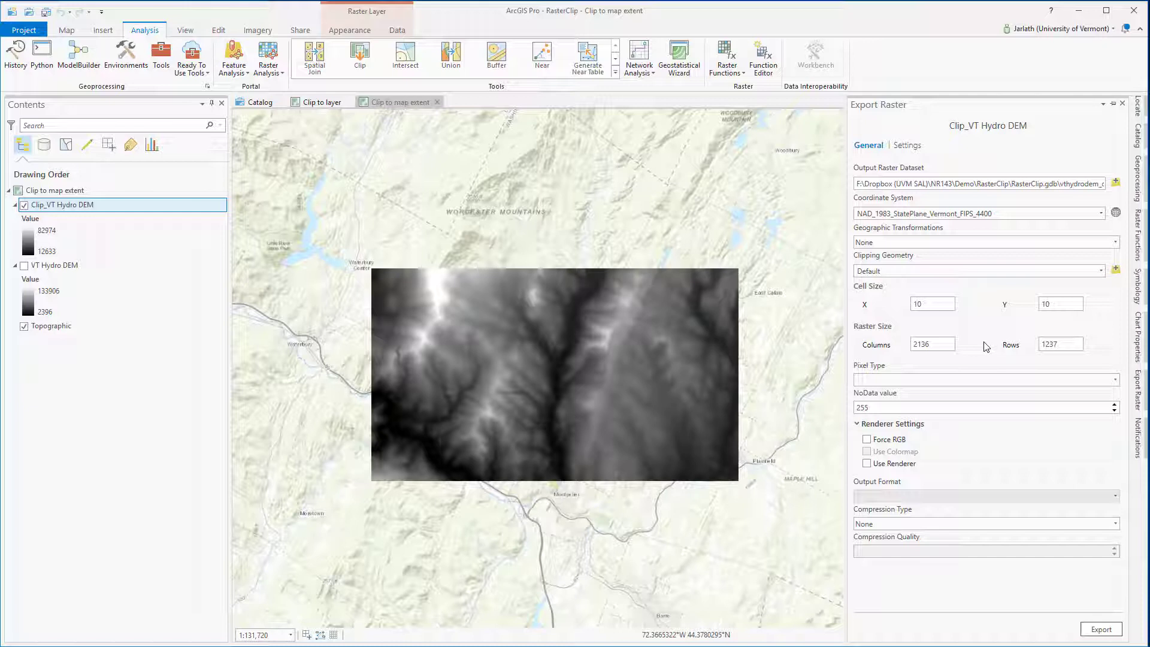
Export Clip_VT Hydro DEM with Pixel Type 32 Bit Unsigned.
key(Down)
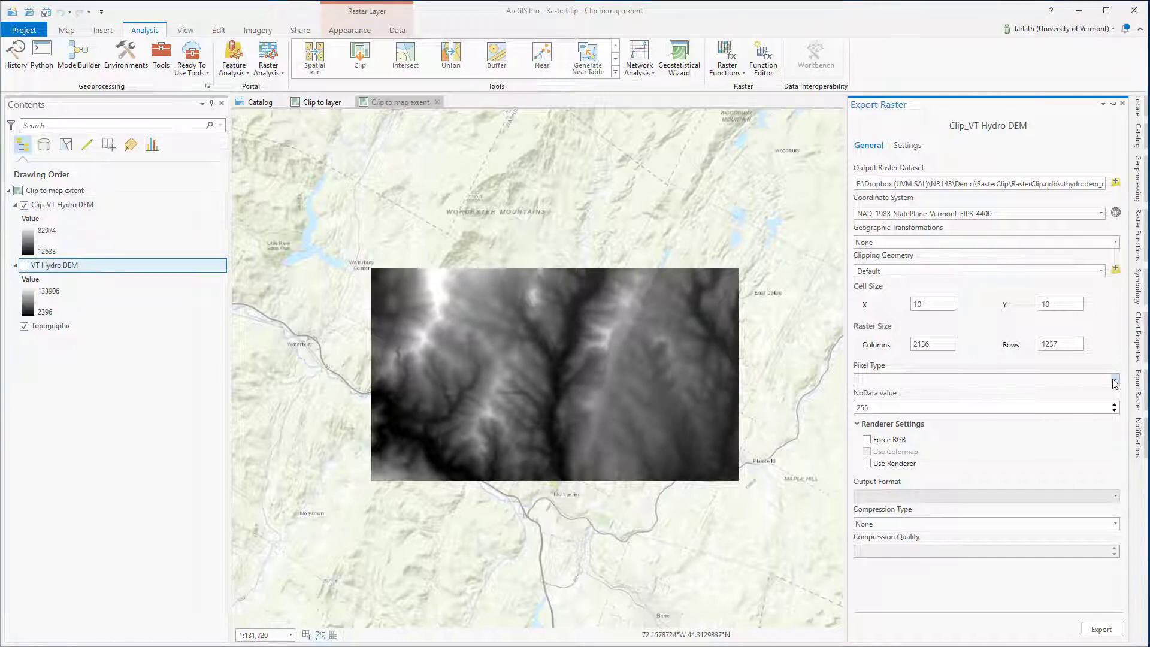
click(1112, 381)
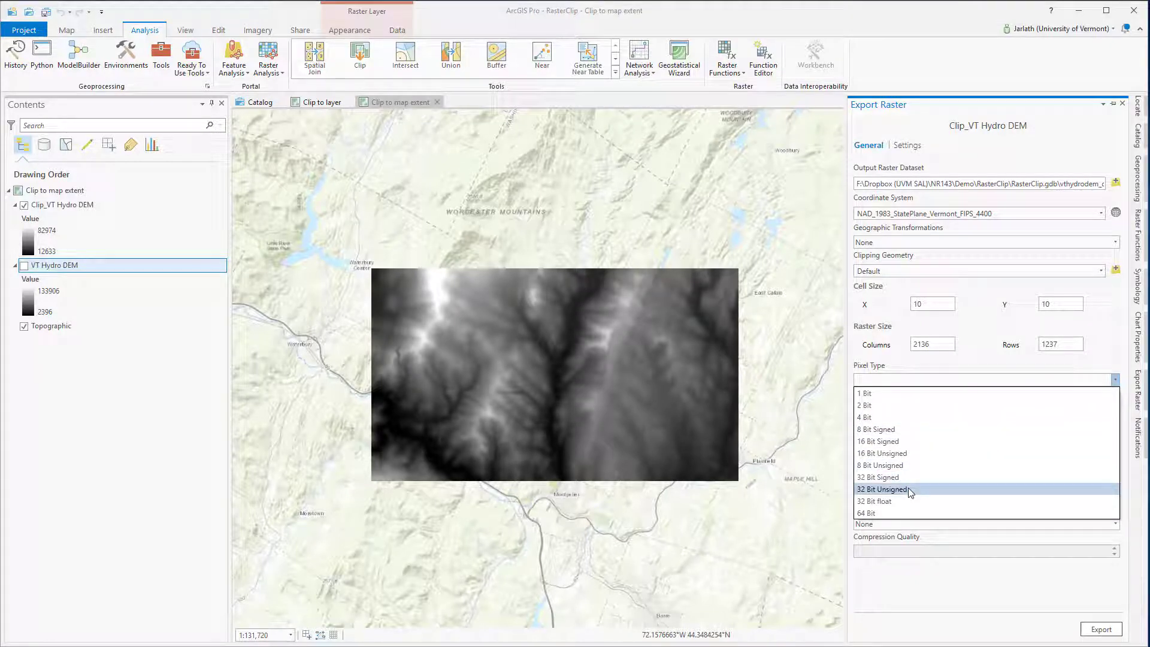
click(908, 488)
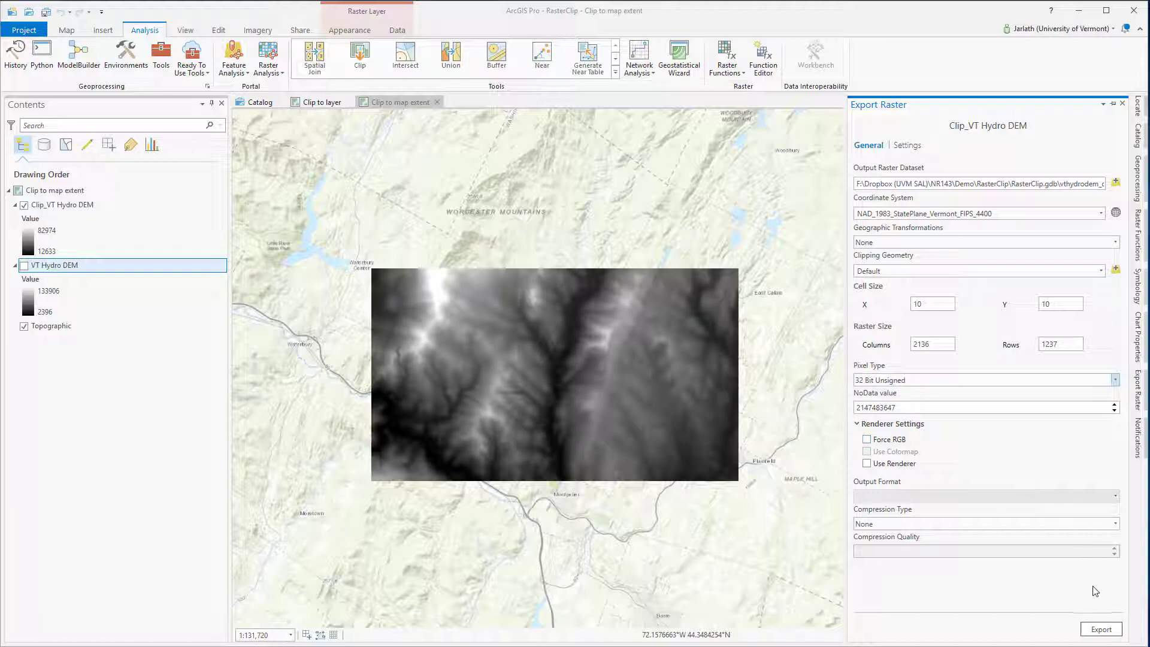
click(1101, 629)
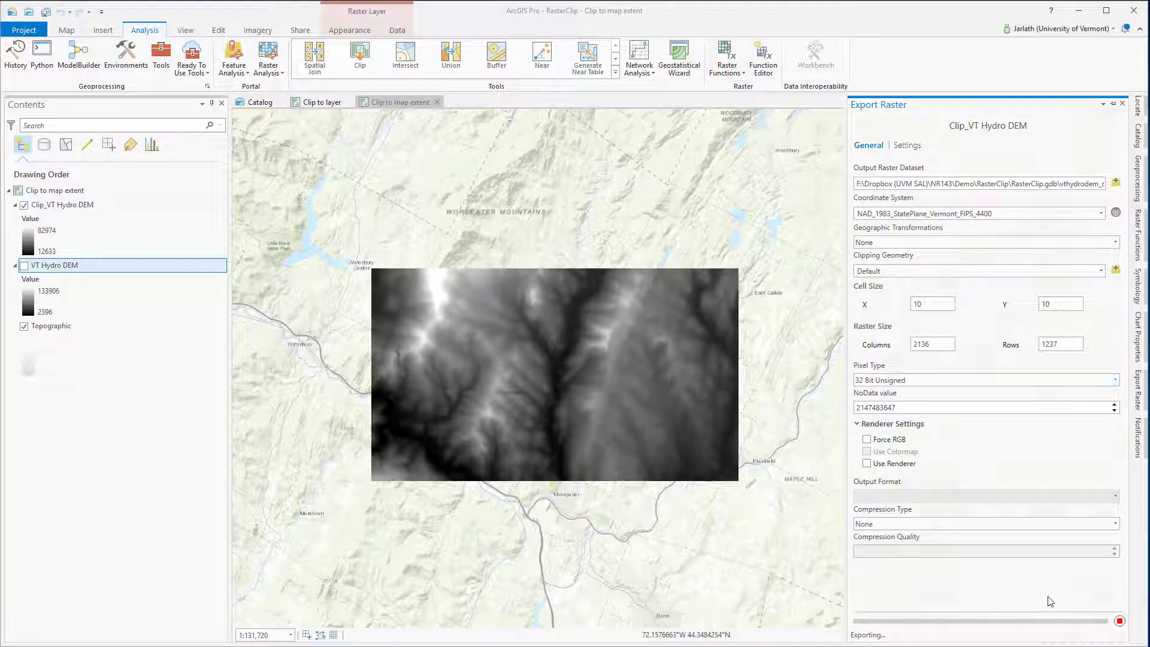
right_click(55, 208)
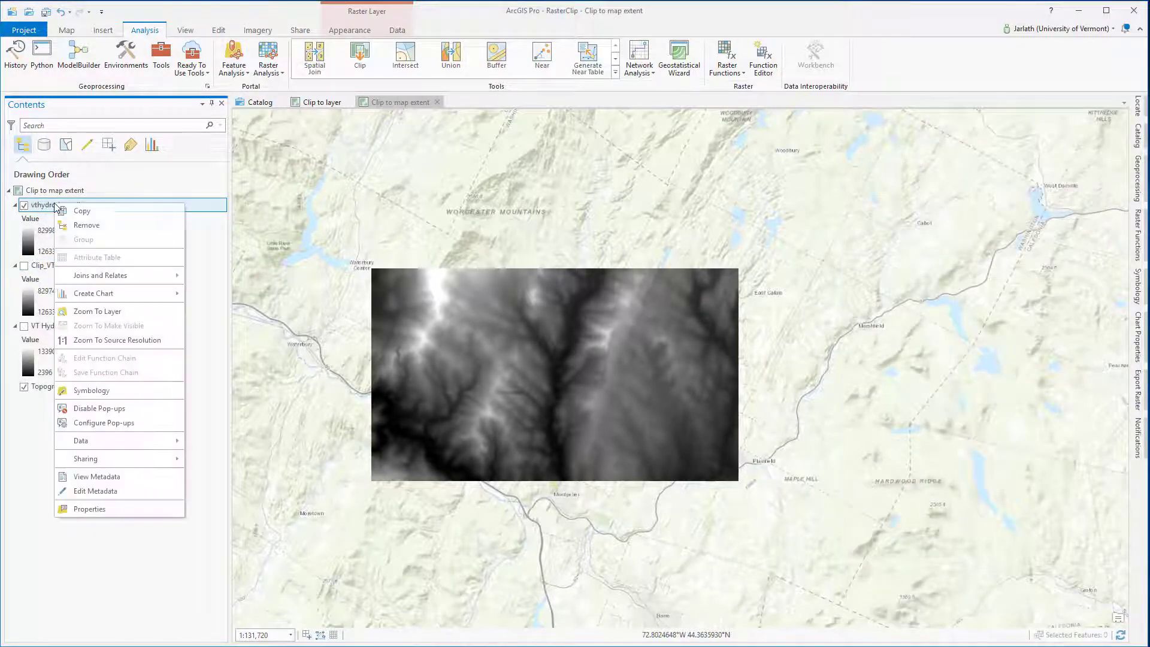
click(85, 511)
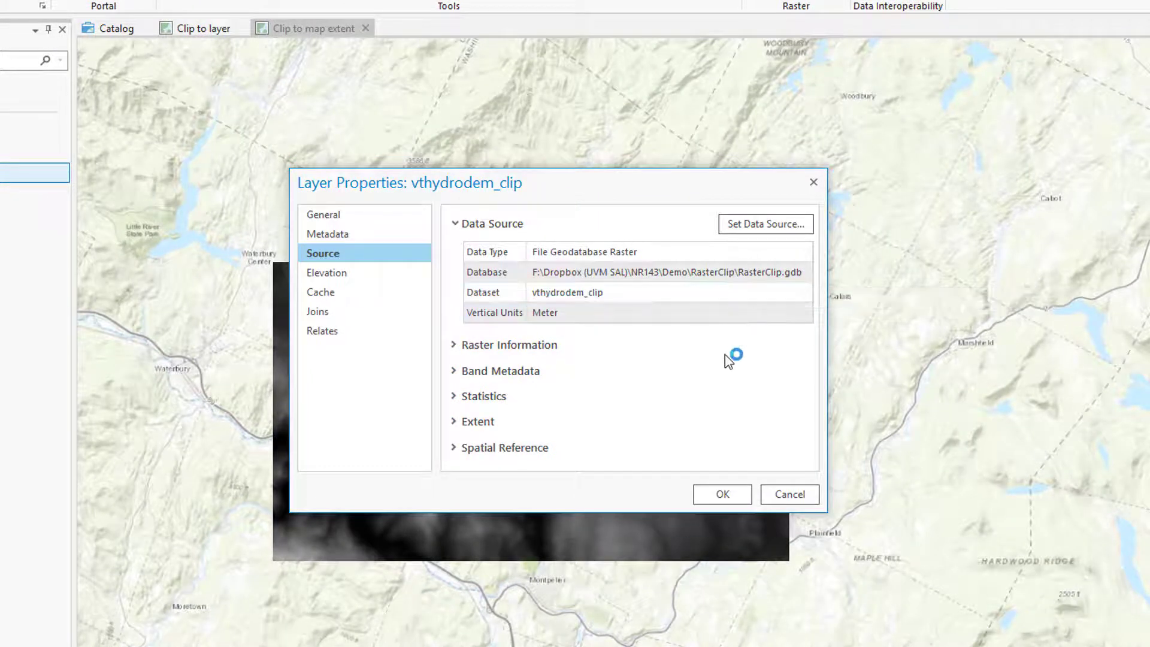
click(453, 345)
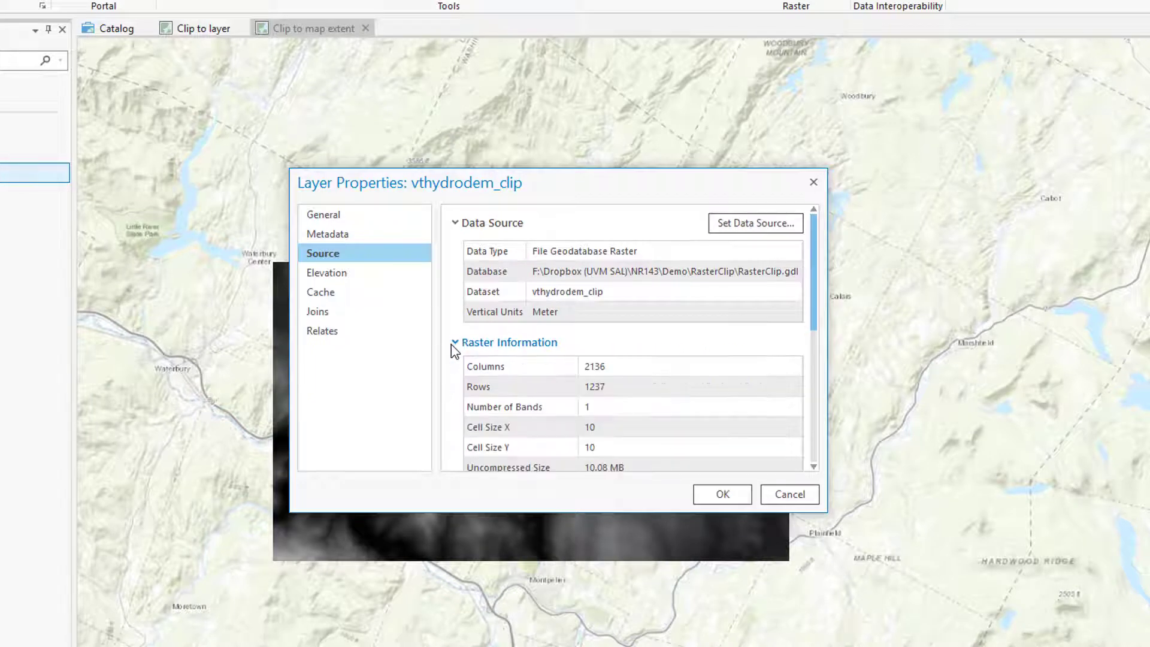
scroll(475, 363, down, 2)
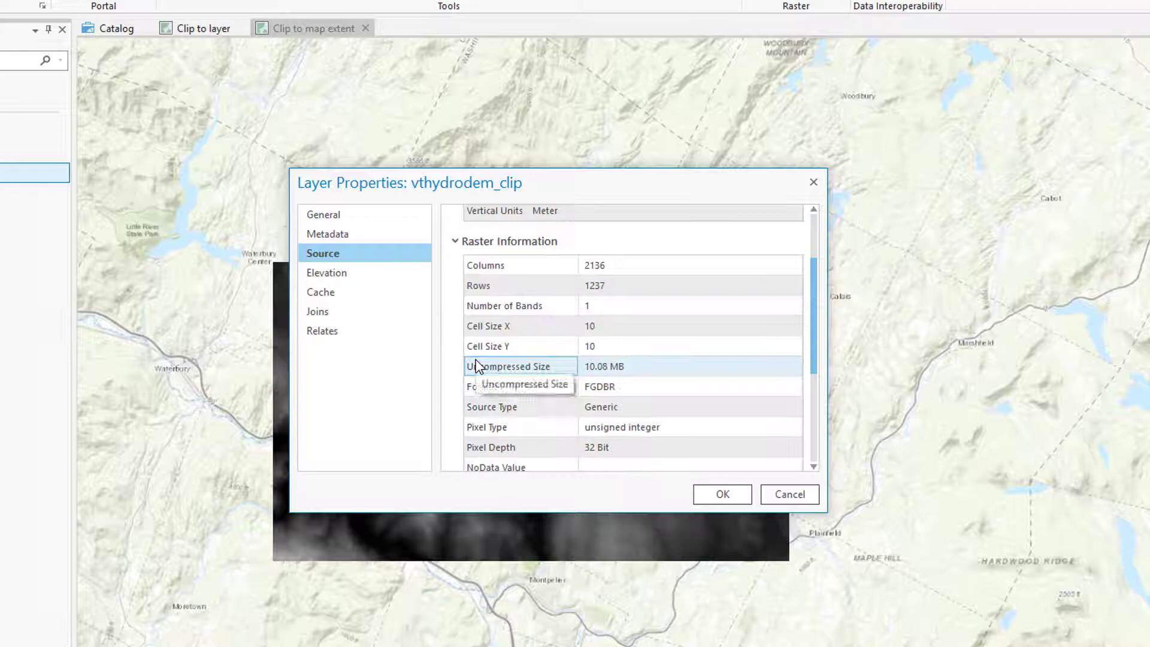
scroll(477, 366, down, 2)
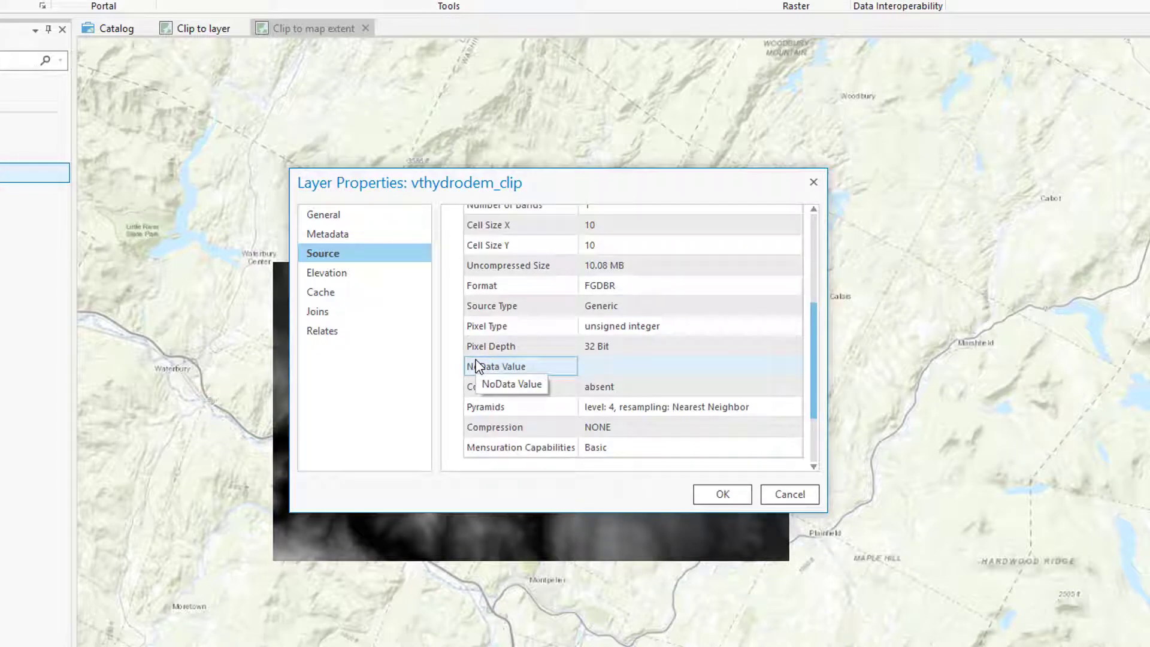
scroll(476, 366, down, 2)
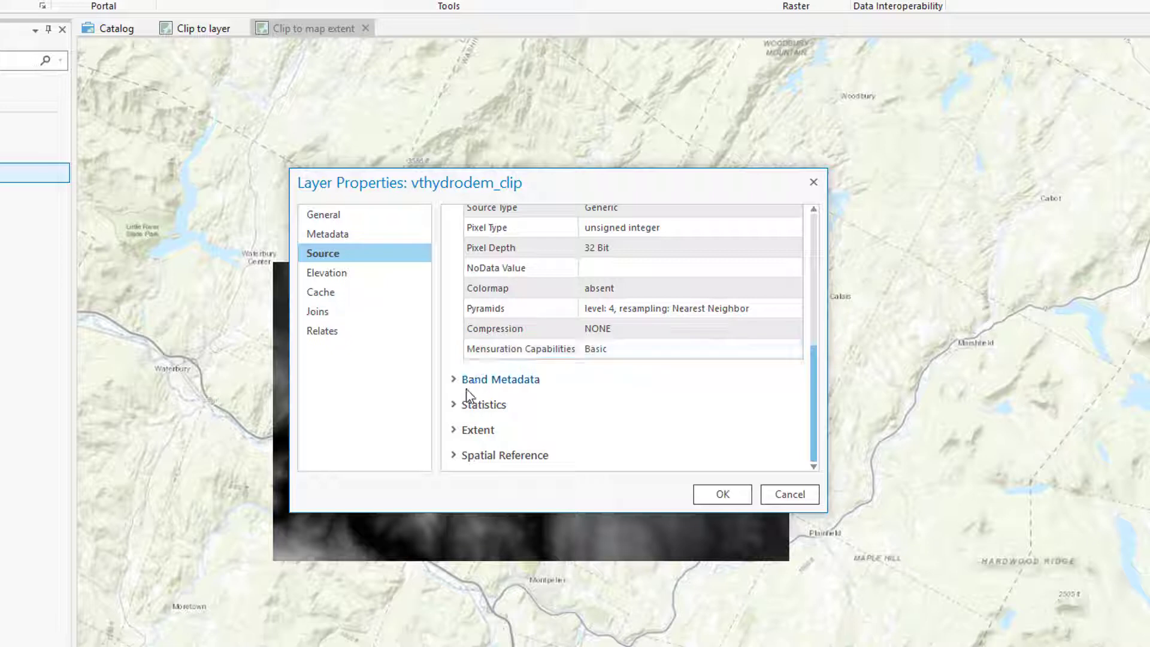
click(453, 405)
scroll(456, 410, down, 1)
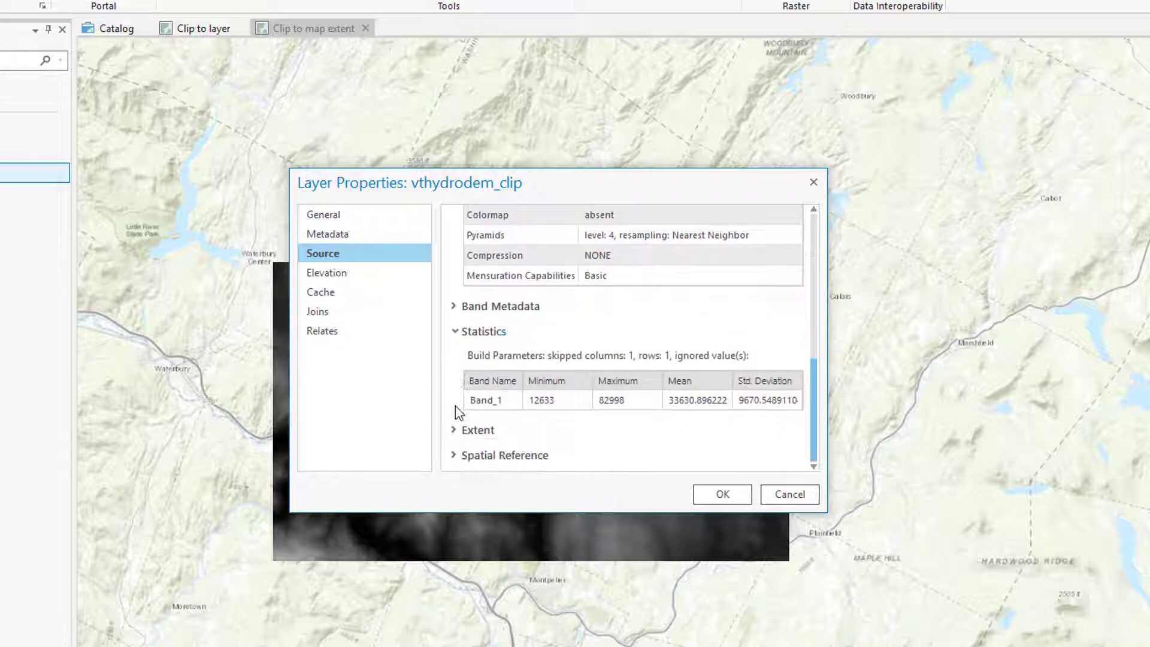
click(456, 453)
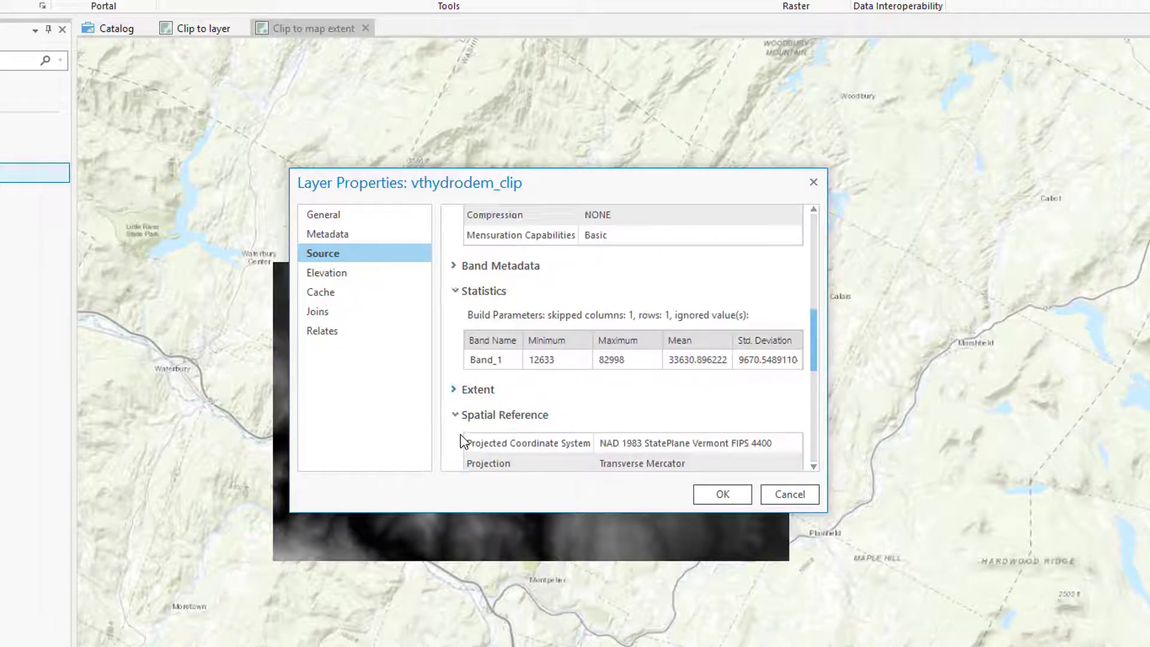
scroll(462, 440, down, 2)
scroll(672, 450, down, 3)
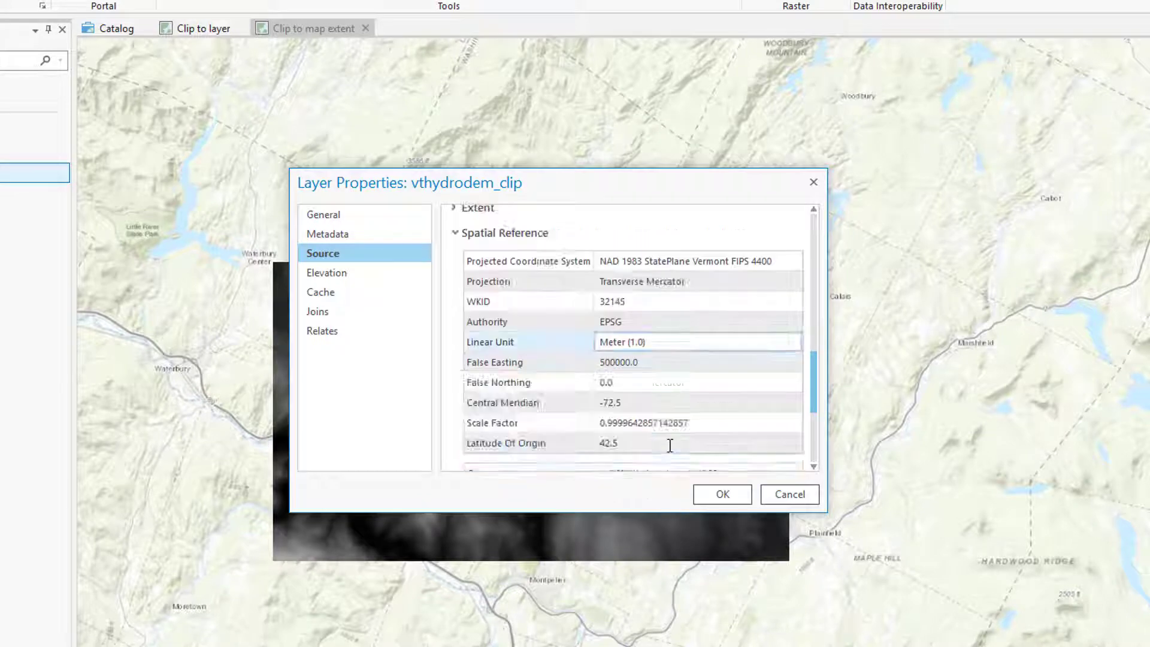
click(722, 495)
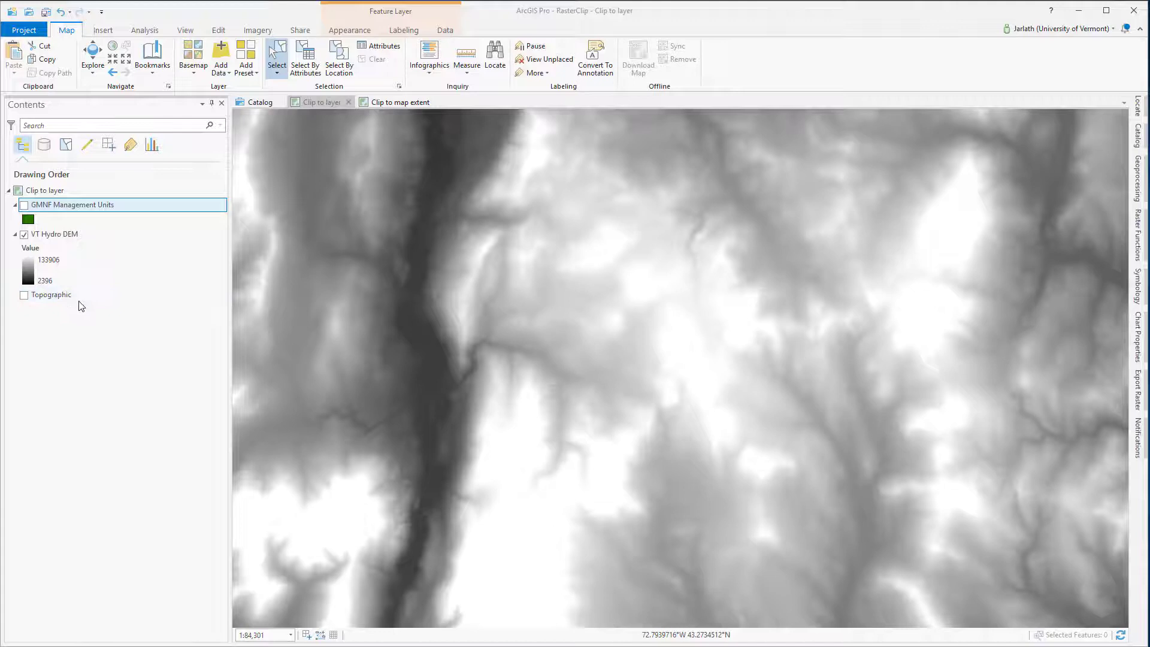
Turn on GMNF Management Units and select the large central unit polygon.
click(24, 204)
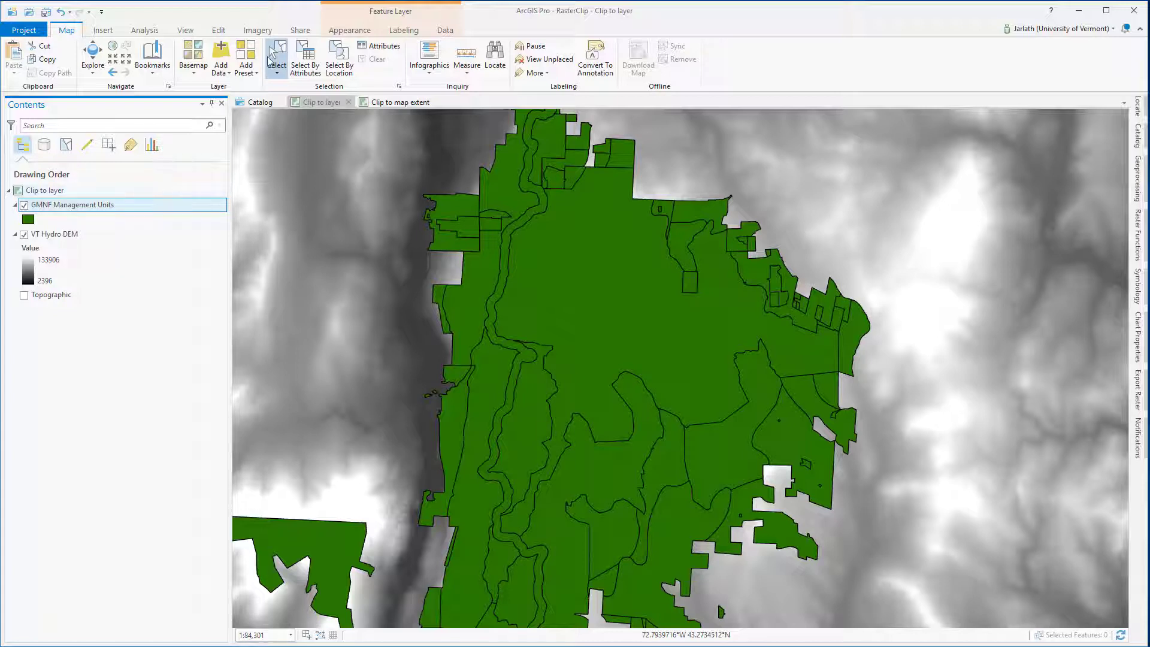
click(587, 291)
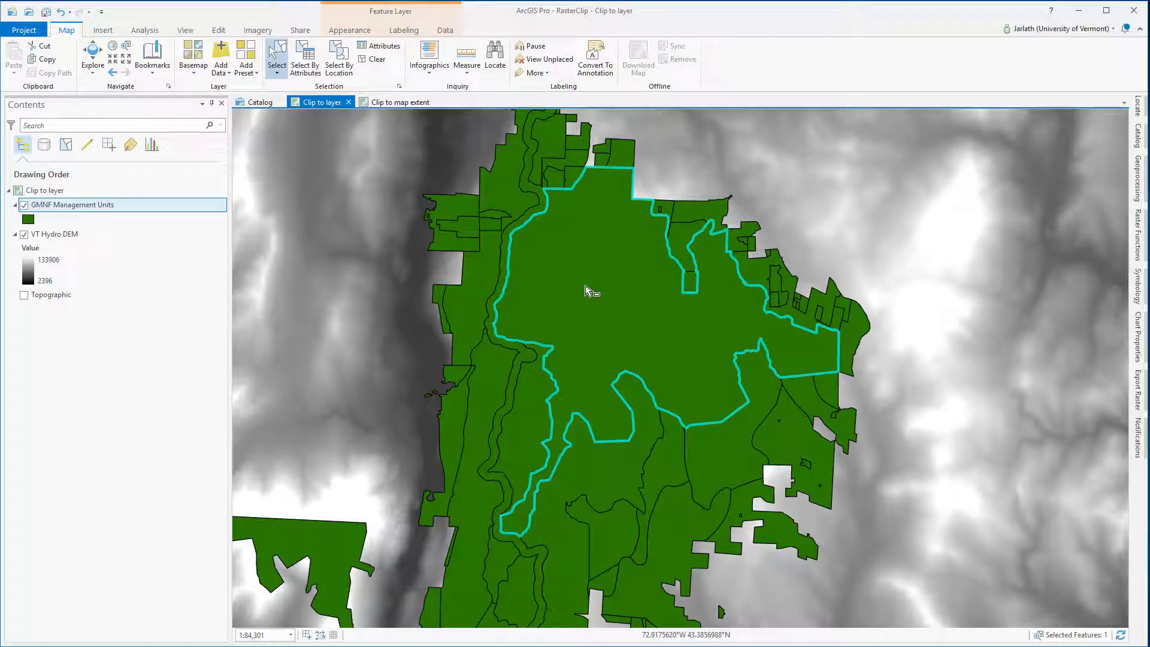
Configure the Clip raster function with VT Hydro DEM as raster and GMNF Management Units as clipping geometry.
click(147, 30)
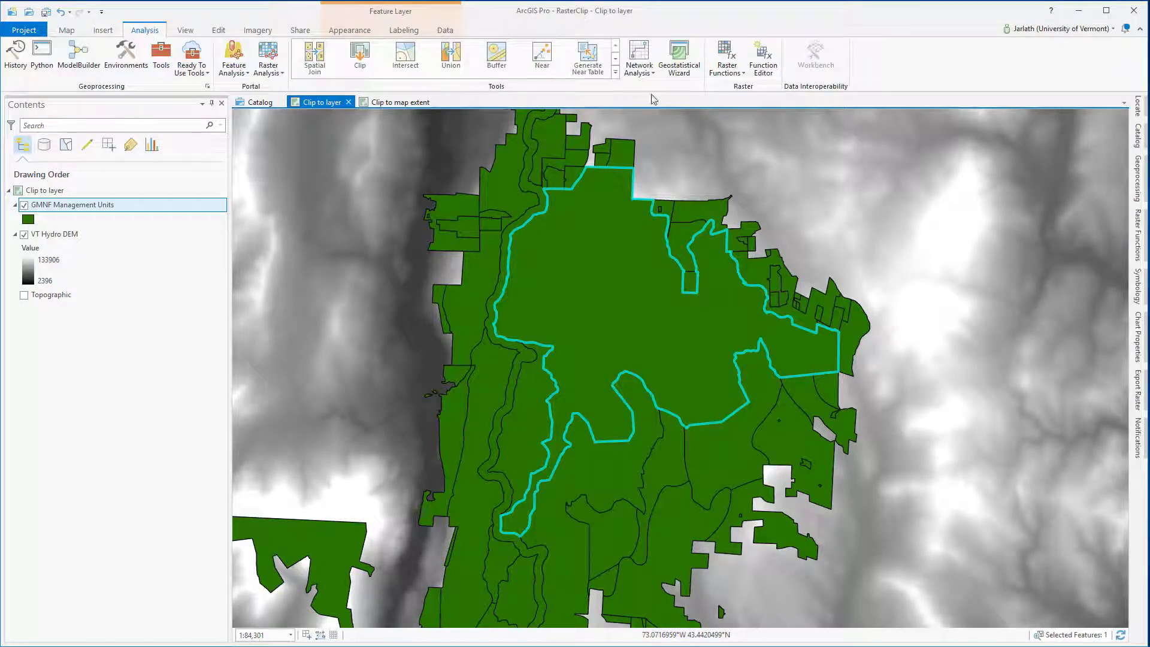
click(727, 54)
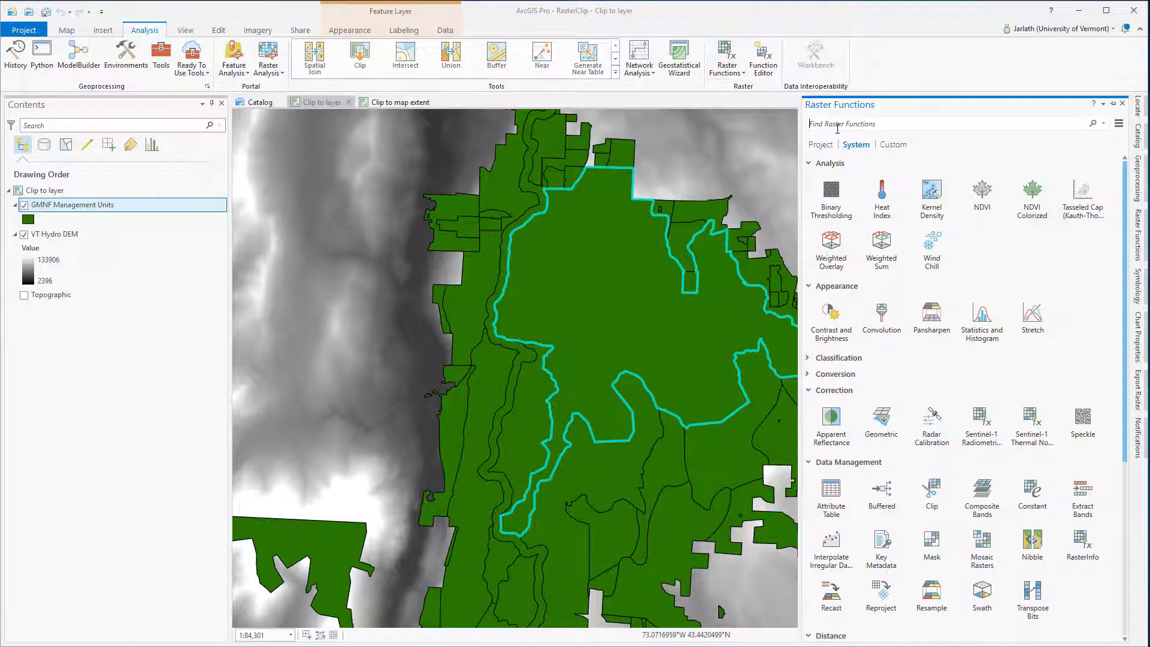
click(837, 124)
text(clip)
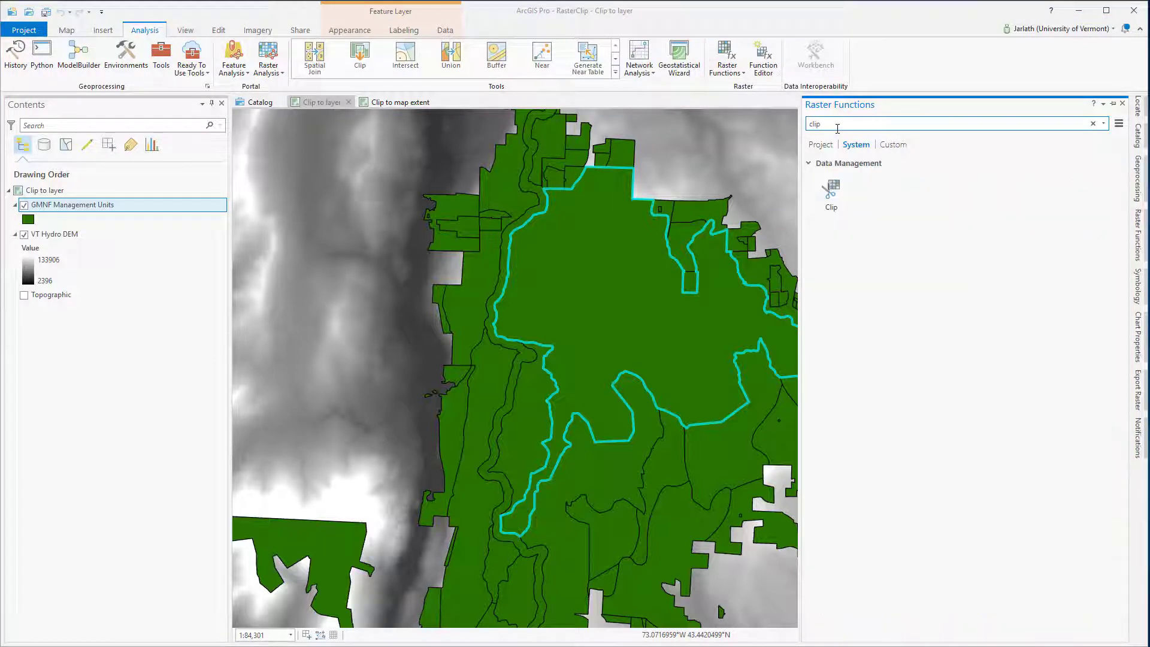
click(833, 191)
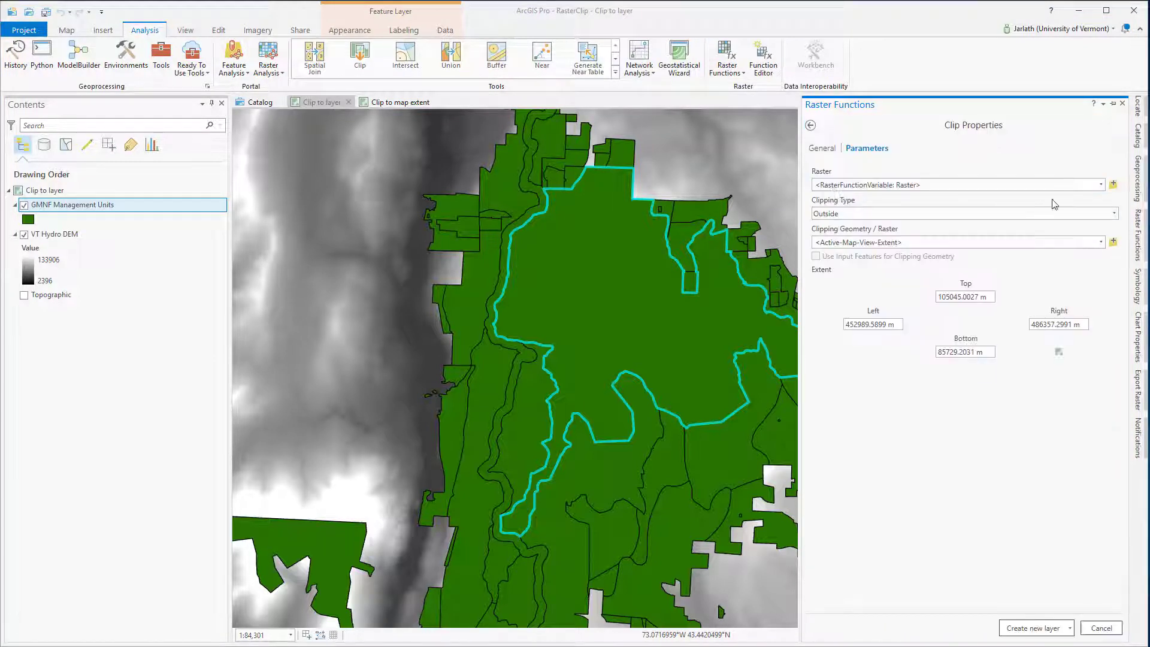
click(1100, 185)
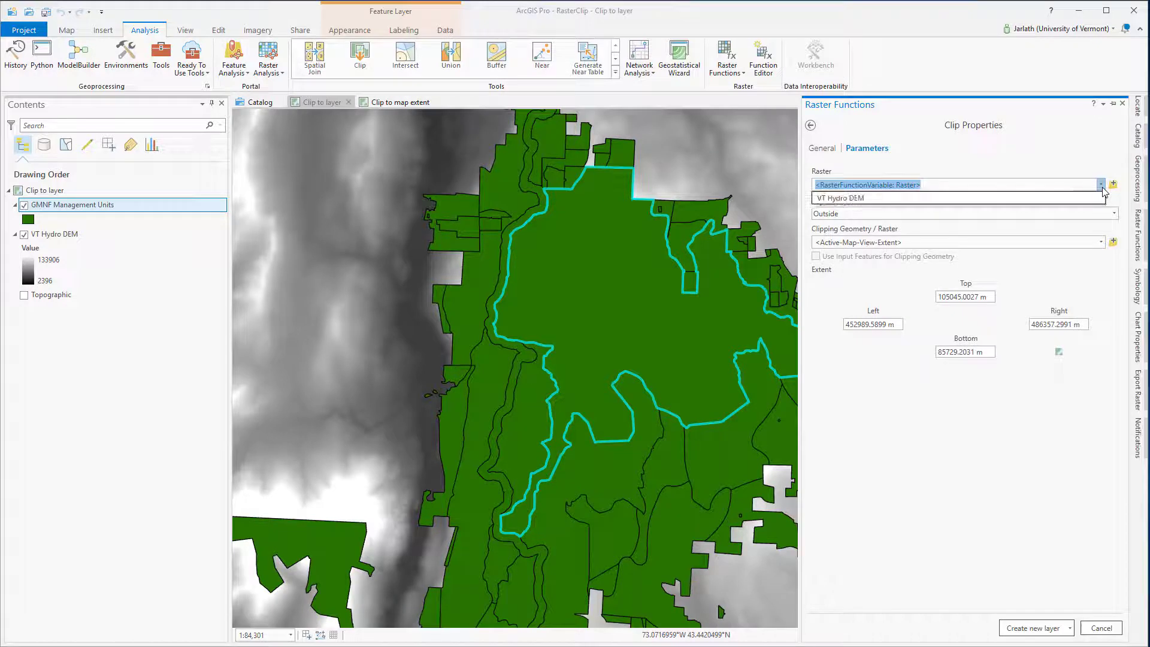
click(1082, 199)
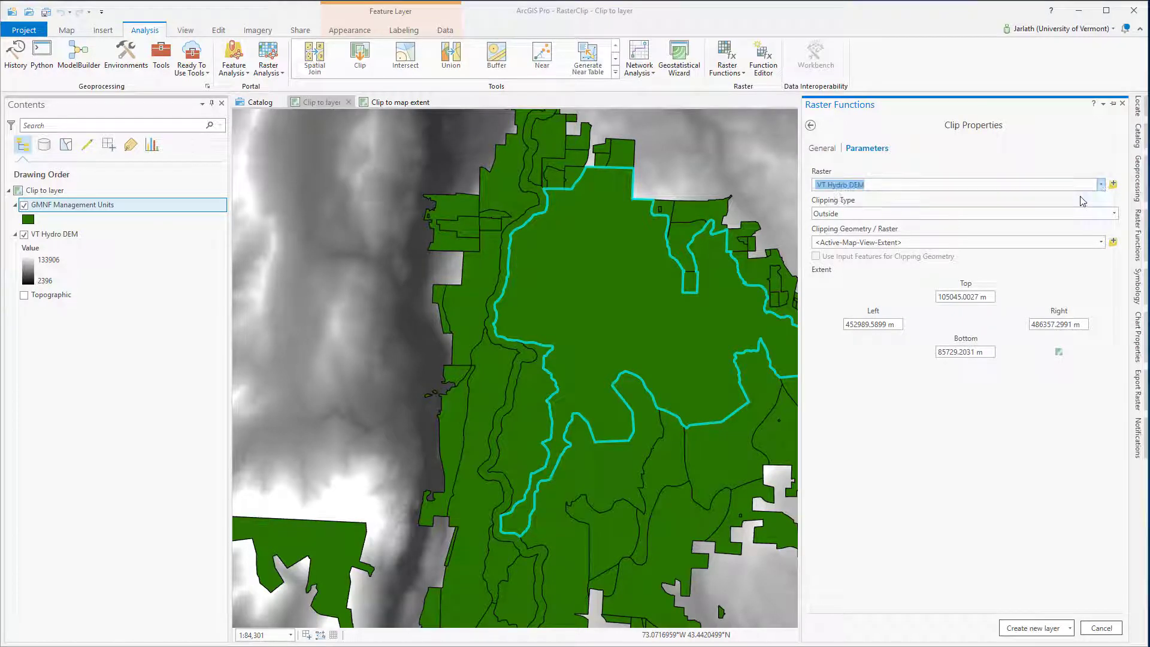
click(1101, 244)
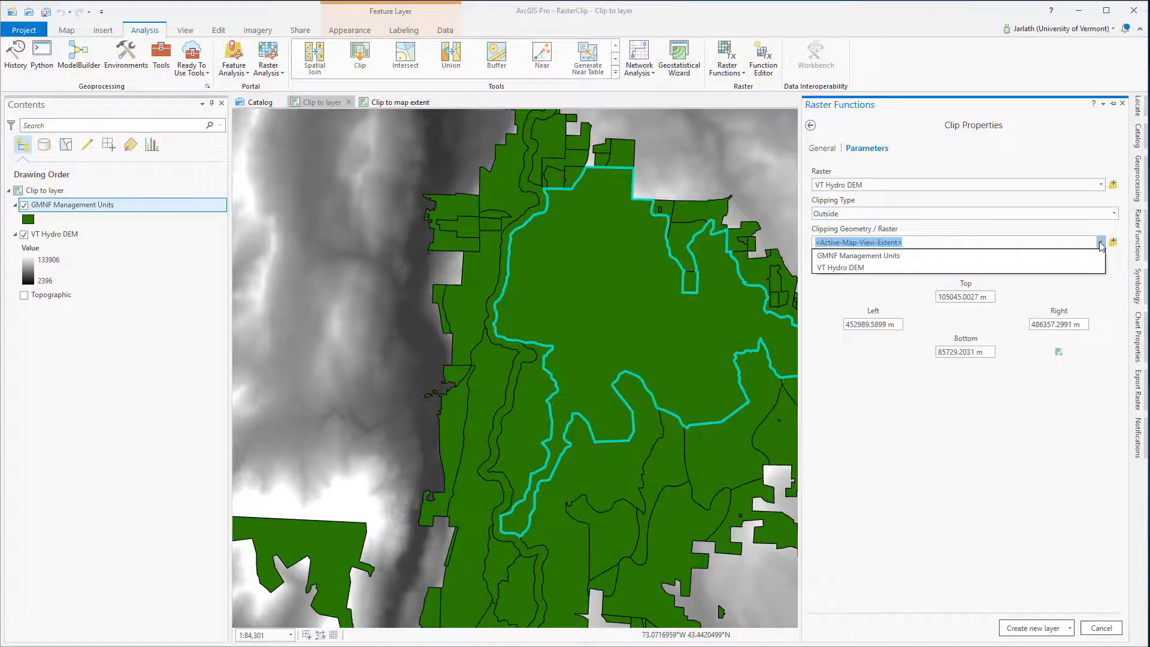
click(1037, 260)
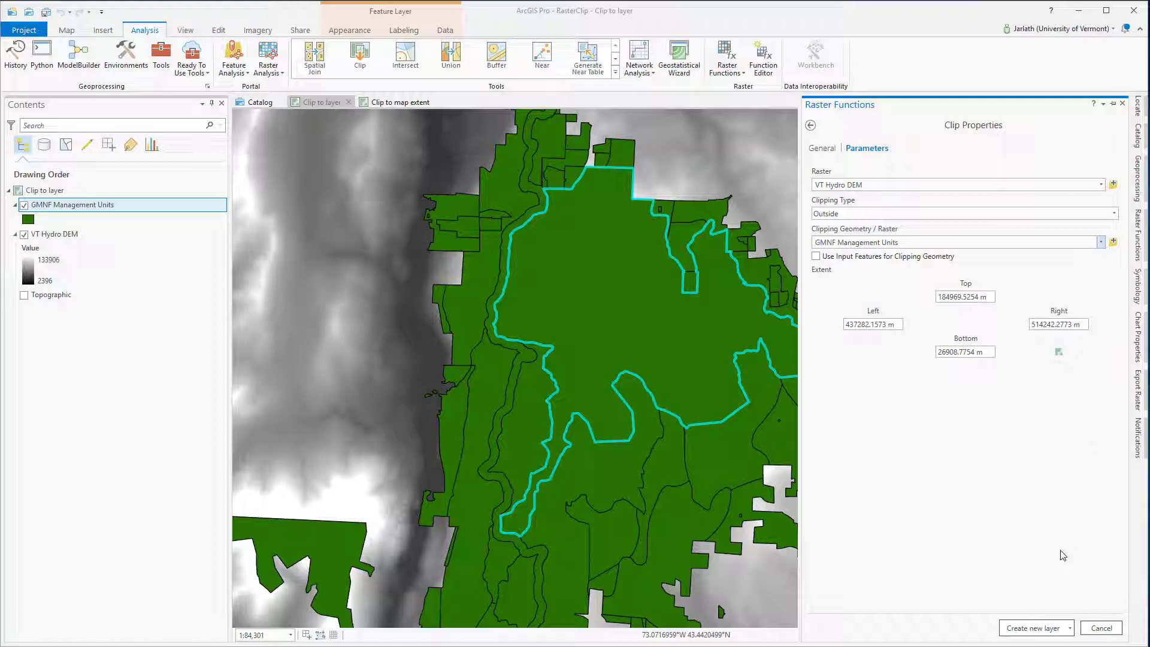
Create the clipped layer and hide GMNF Management Units and VT Hydro DEM to view it alone.
click(1032, 628)
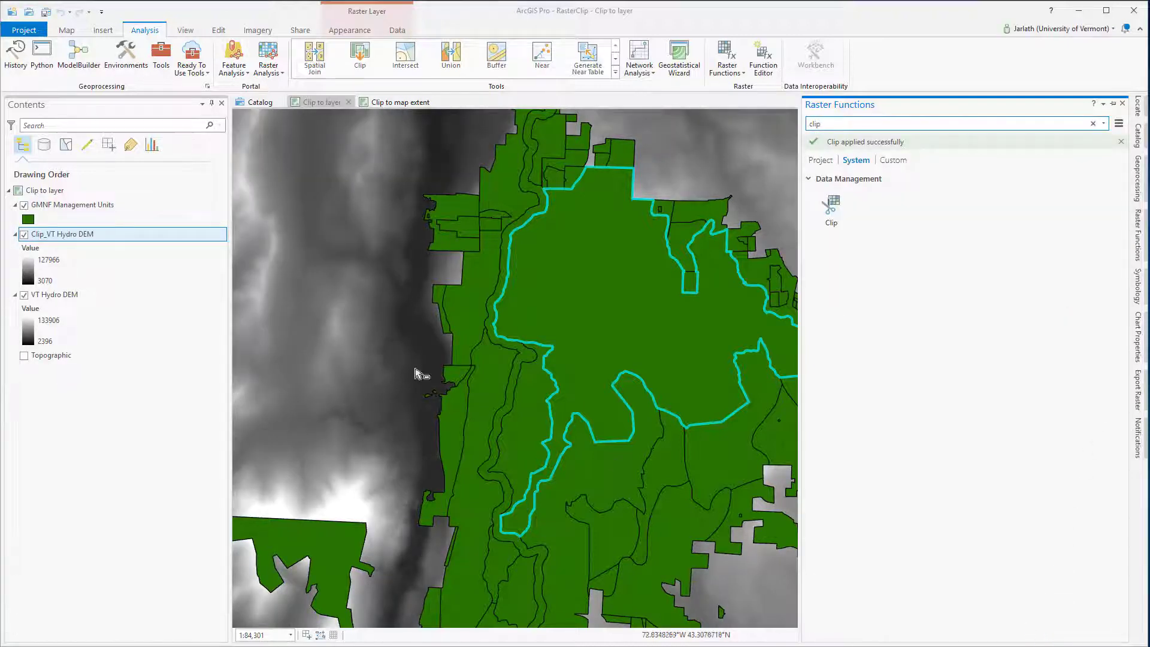
click(24, 205)
click(23, 296)
scroll(590, 416, down, 3)
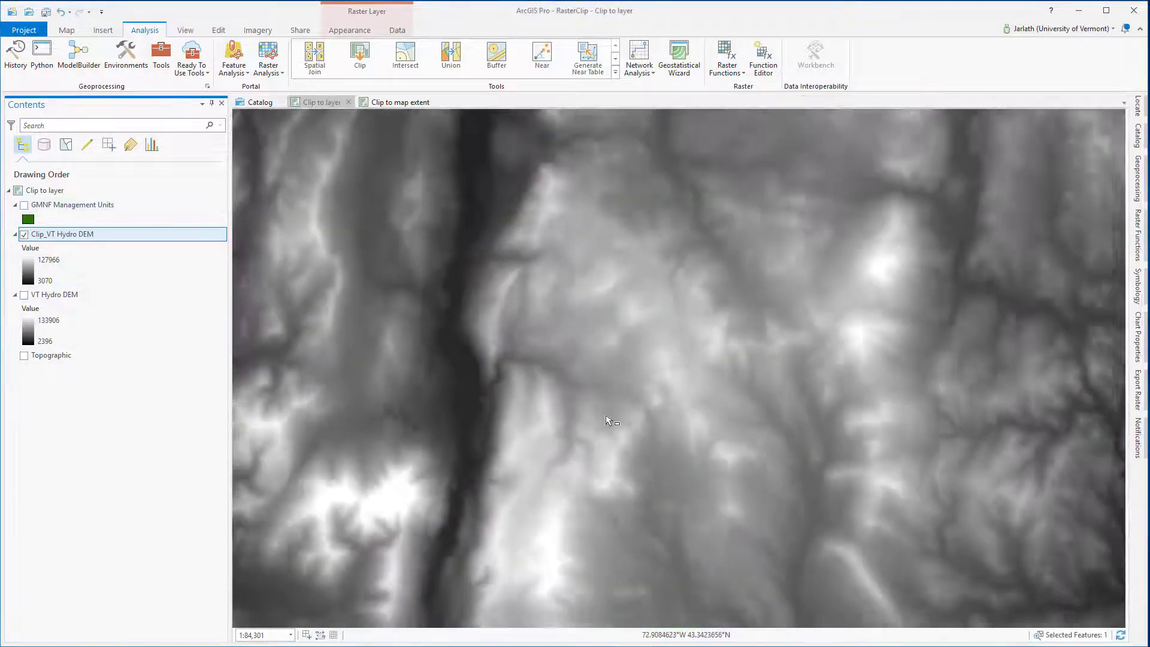
scroll(607, 421, down, 2)
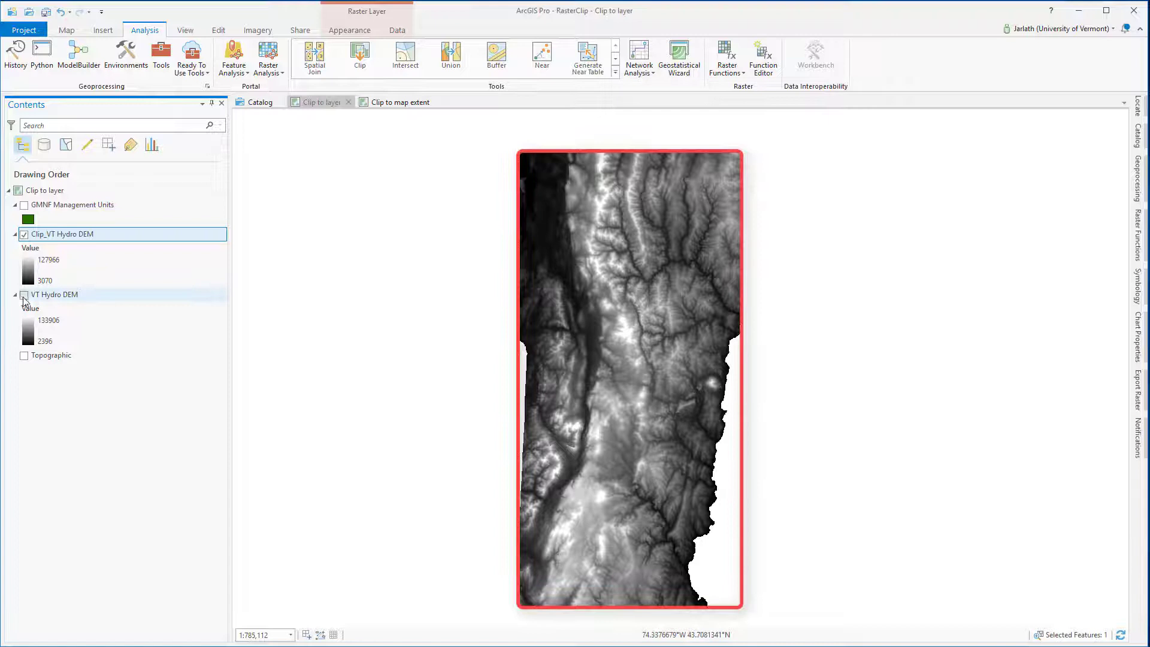
Toggle VT Hydro DEM and Clip_VT Hydro DEM to compare, then reactivate GMNF Management Units.
click(24, 295)
click(24, 233)
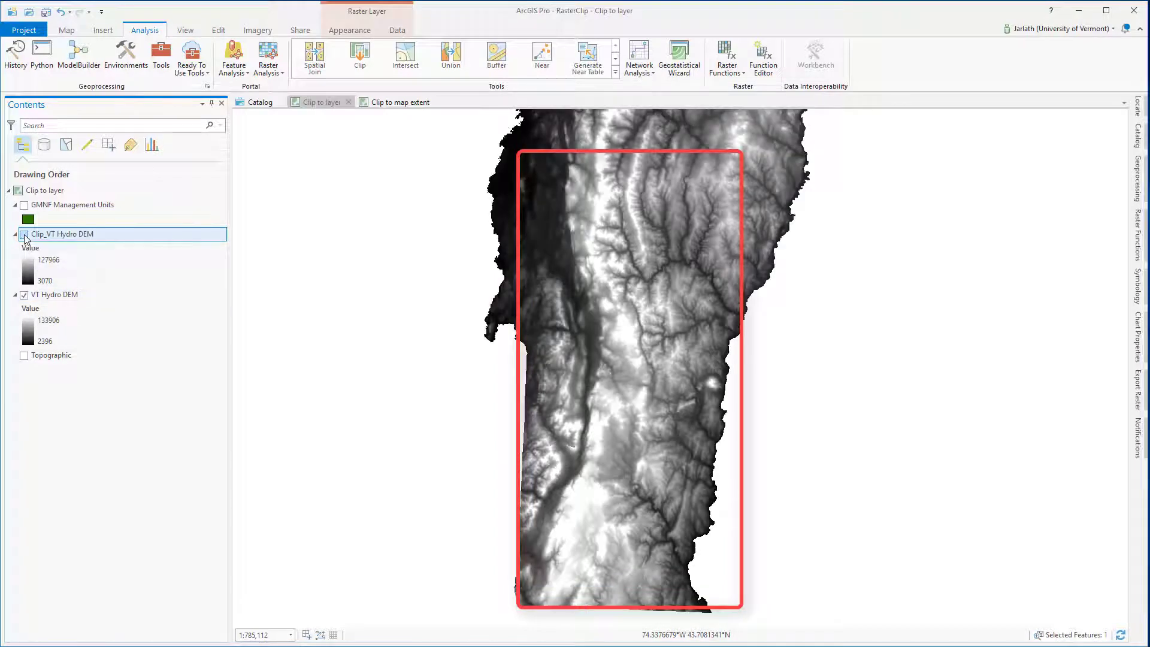
click(24, 234)
click(23, 234)
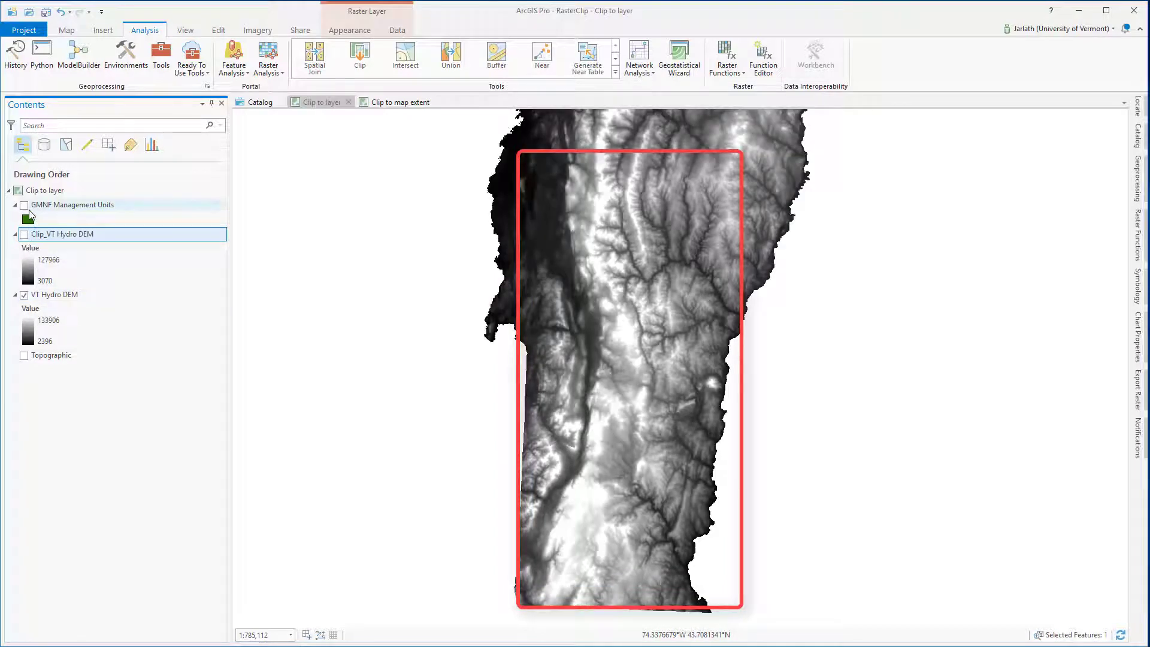
click(23, 205)
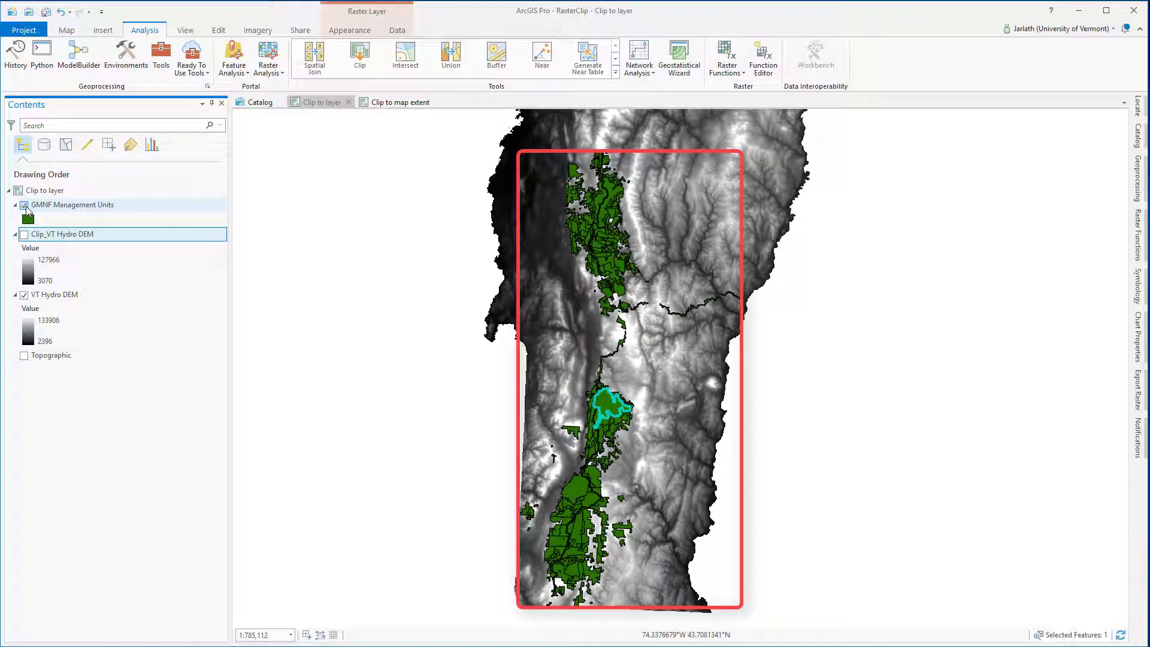
click(75, 206)
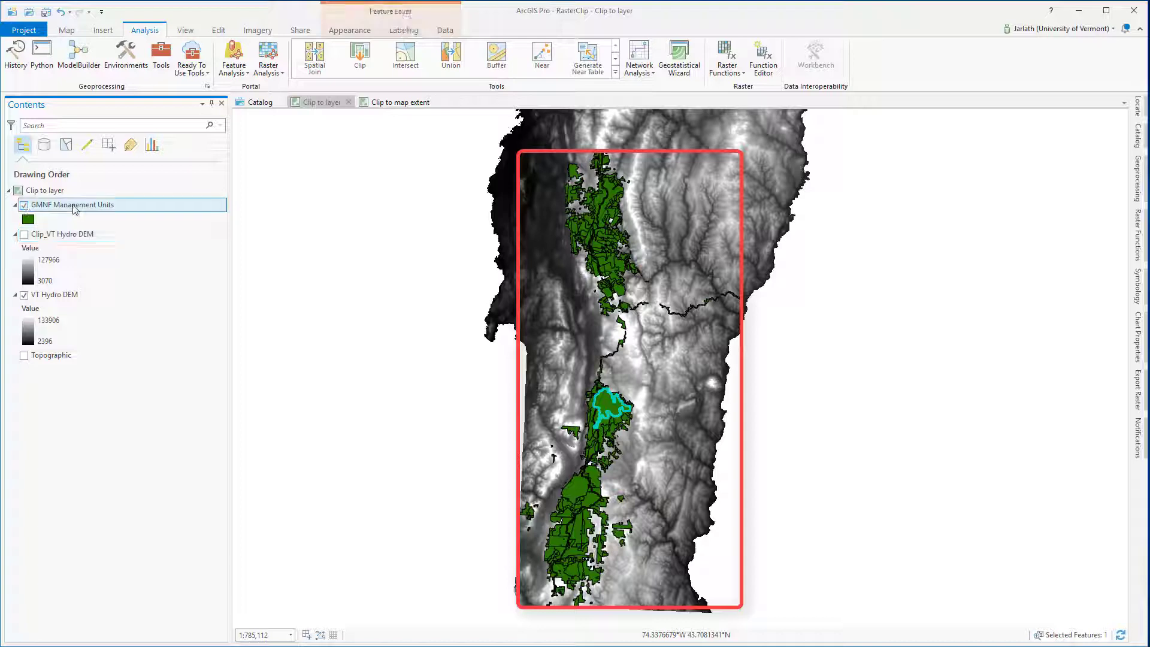
Replace the rectangular Clip_VT Hydro DEM with a new clip by the GMNF Management Units polygons.
right_click(52, 232)
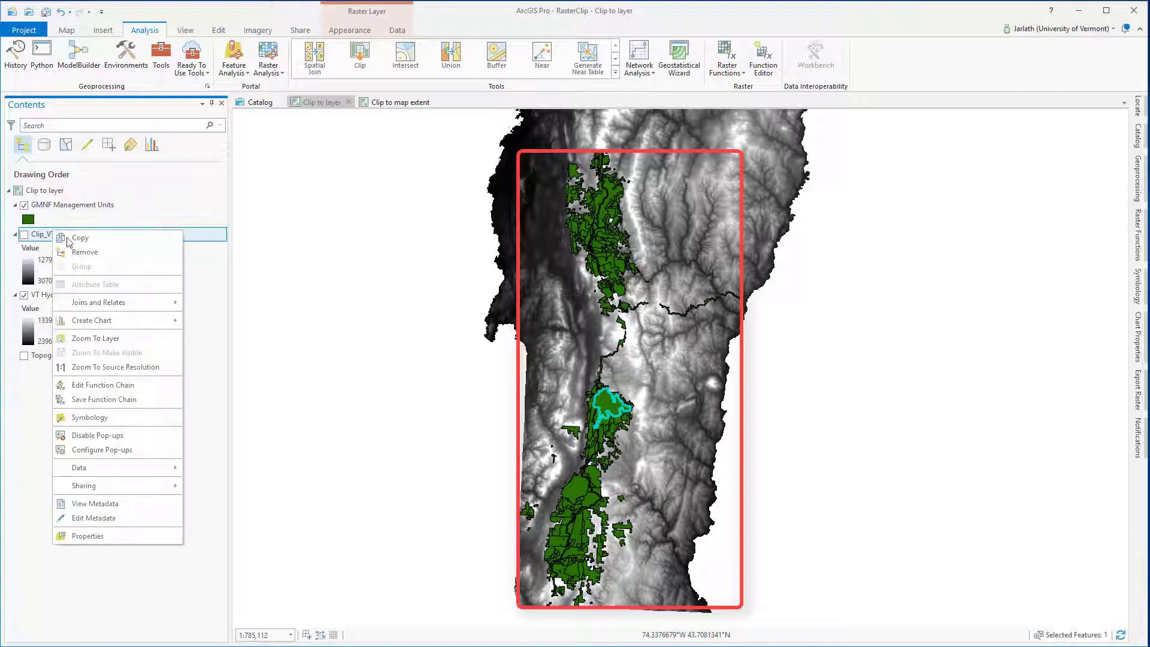
click(85, 252)
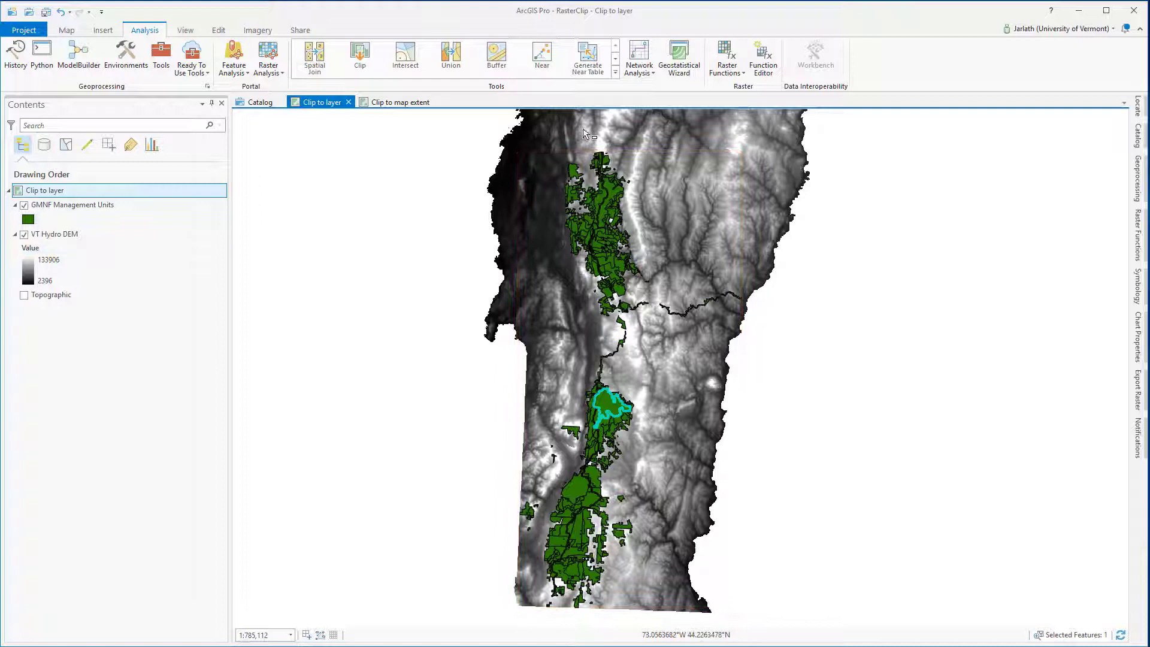
click(729, 59)
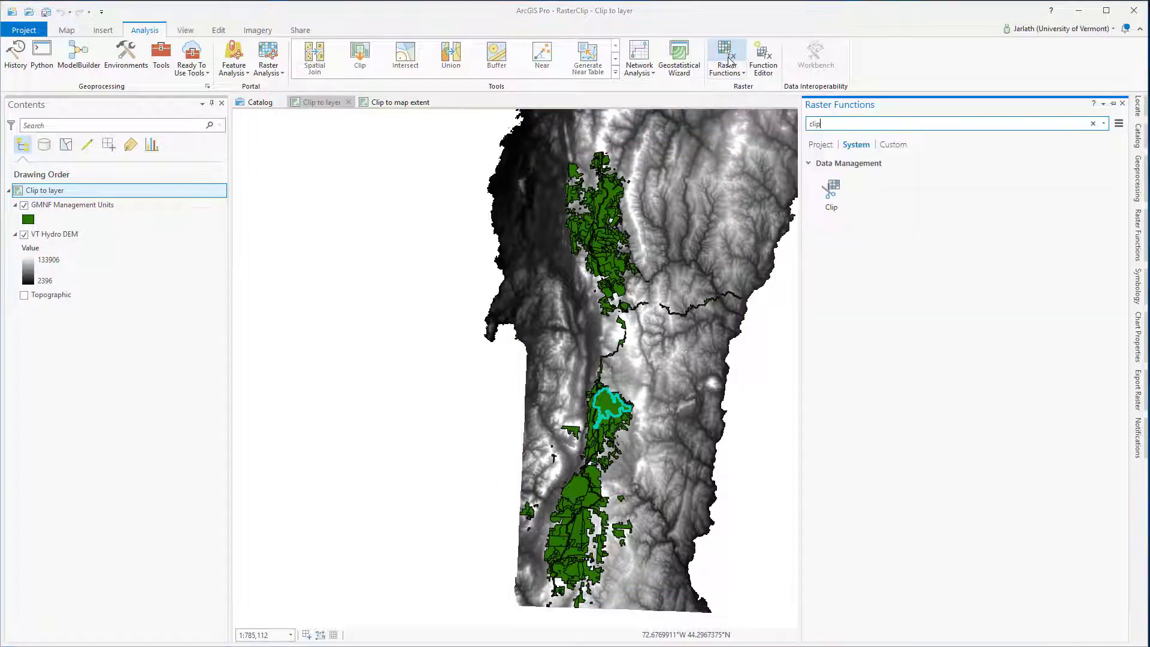
click(831, 193)
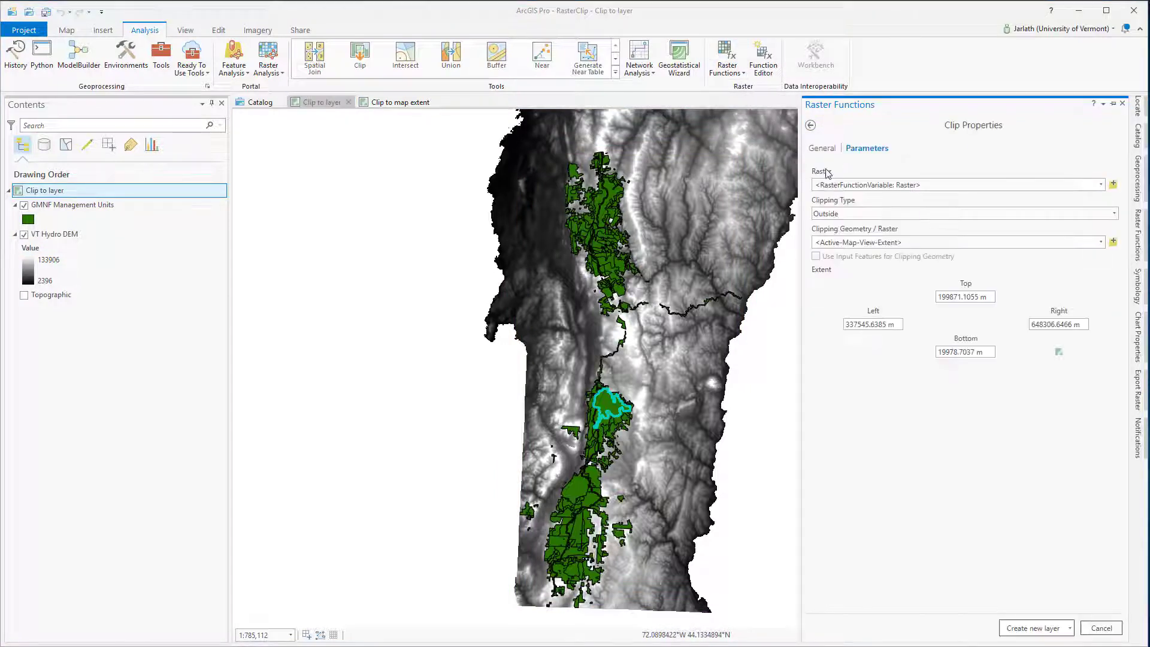
click(1101, 185)
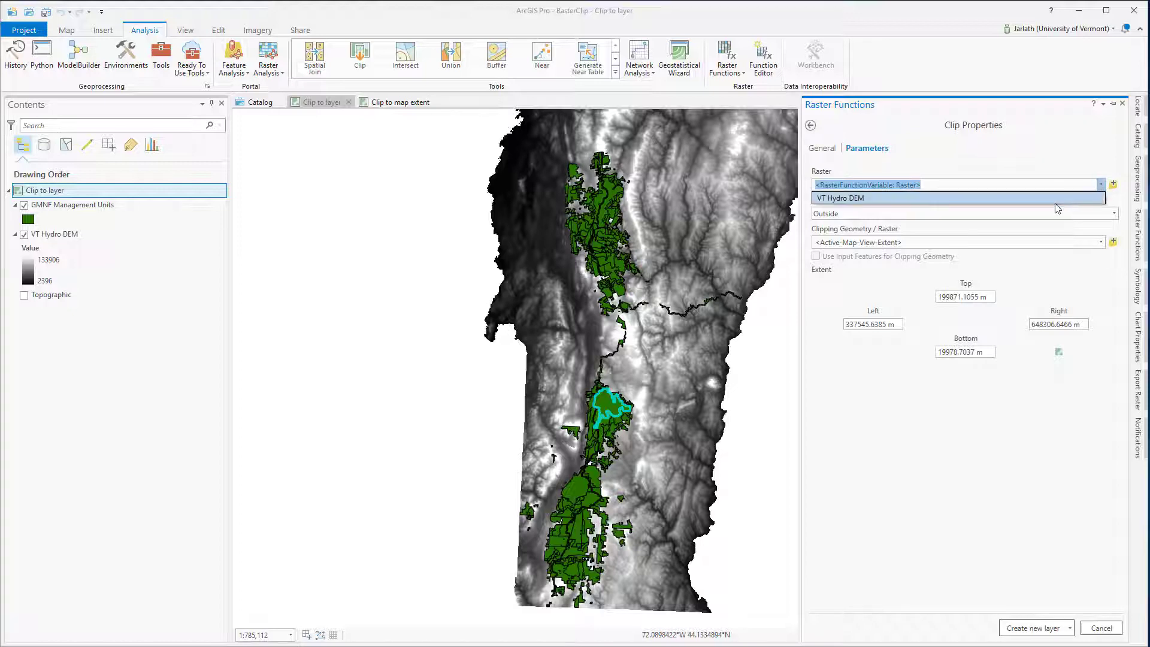
click(1056, 200)
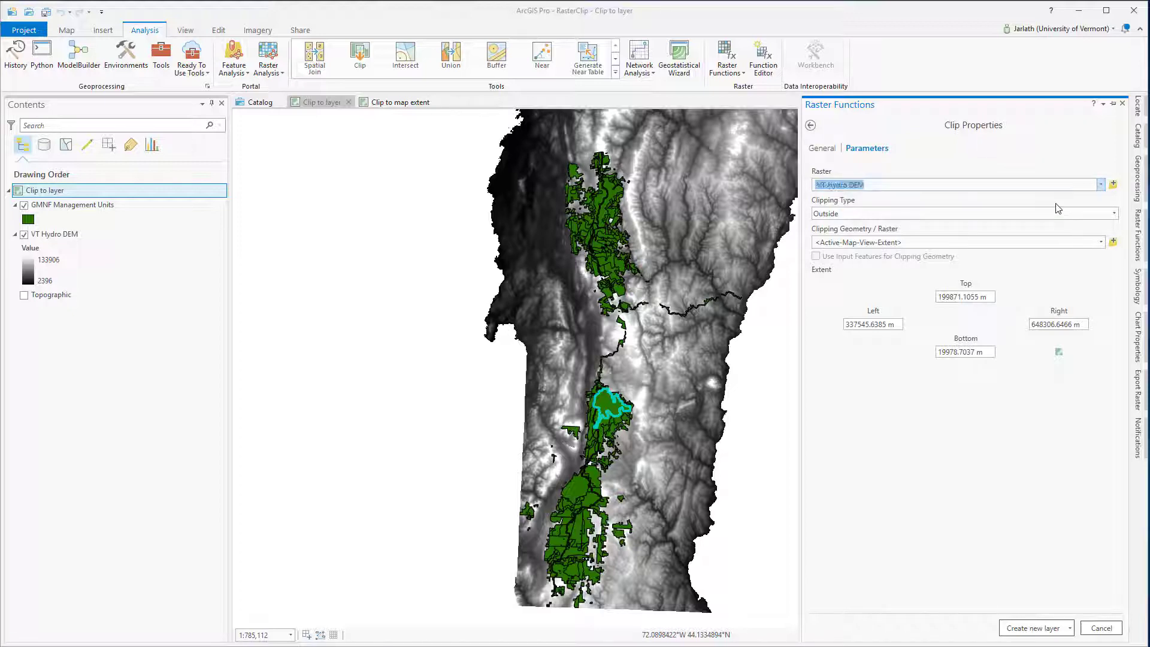
click(1100, 242)
click(853, 255)
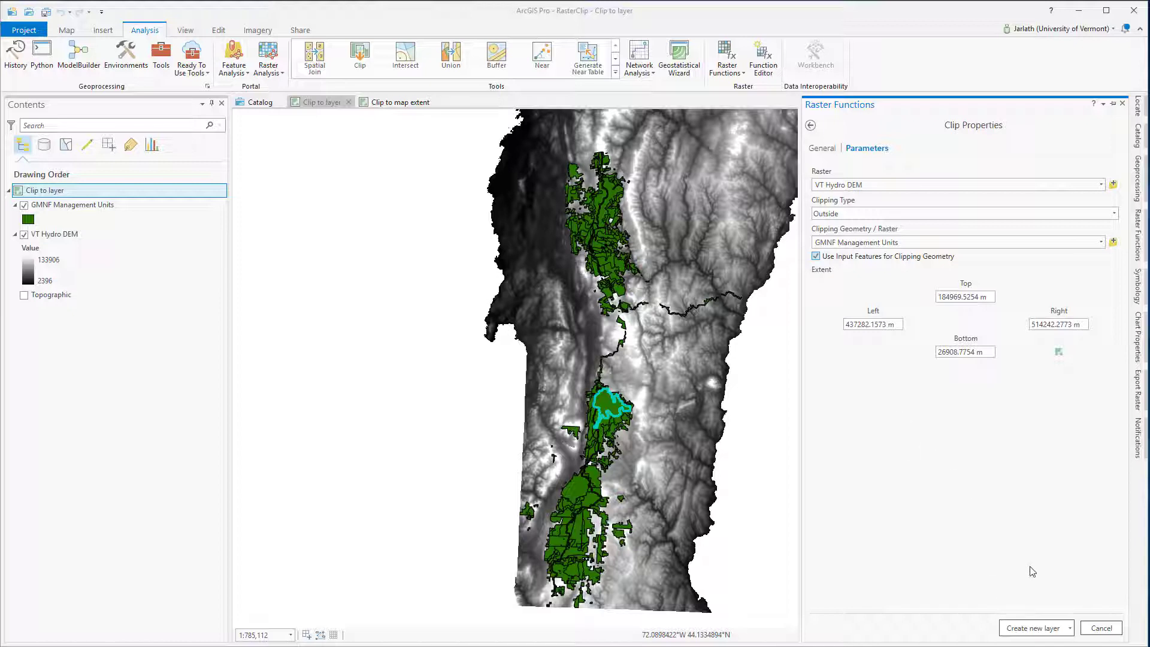
click(1039, 625)
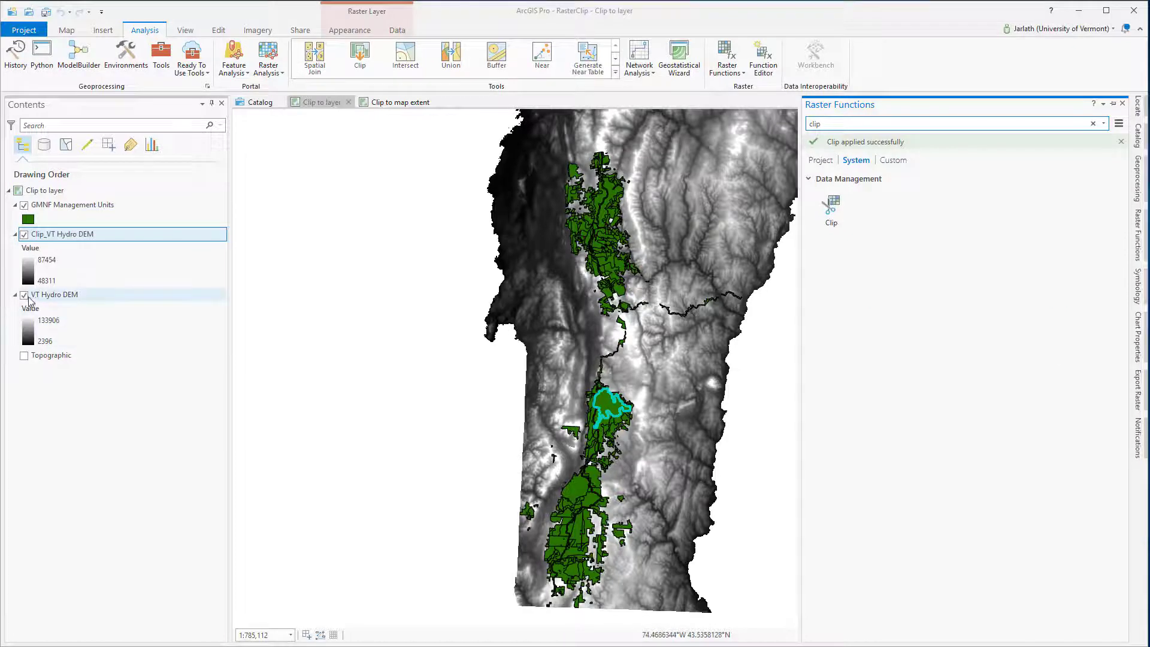
Hide VT Hydro DEM, give GMNF Management Units no fill and red outlines, and clear the selection.
click(25, 295)
click(24, 205)
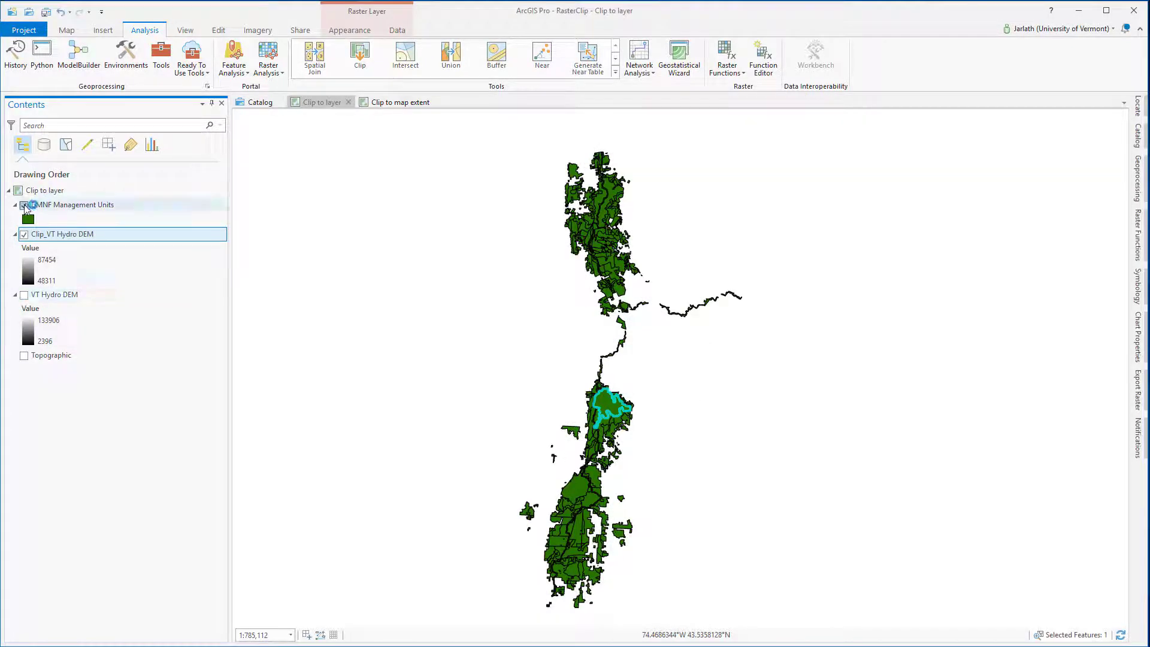
scroll(611, 409, up, 4)
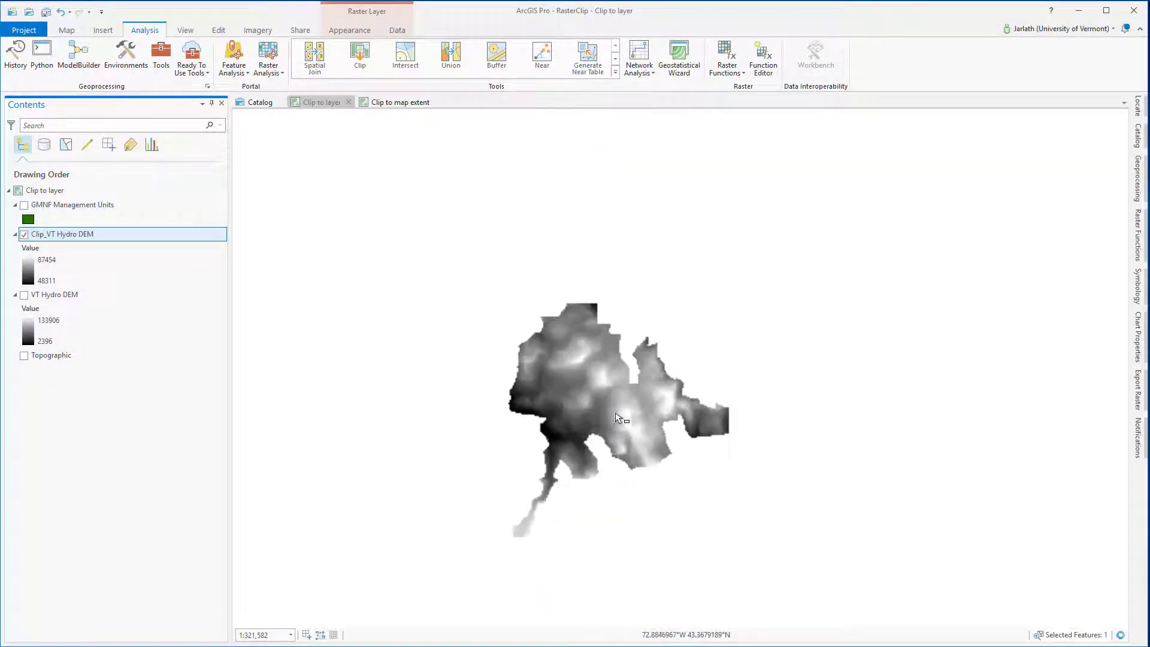
scroll(618, 419, up, 3)
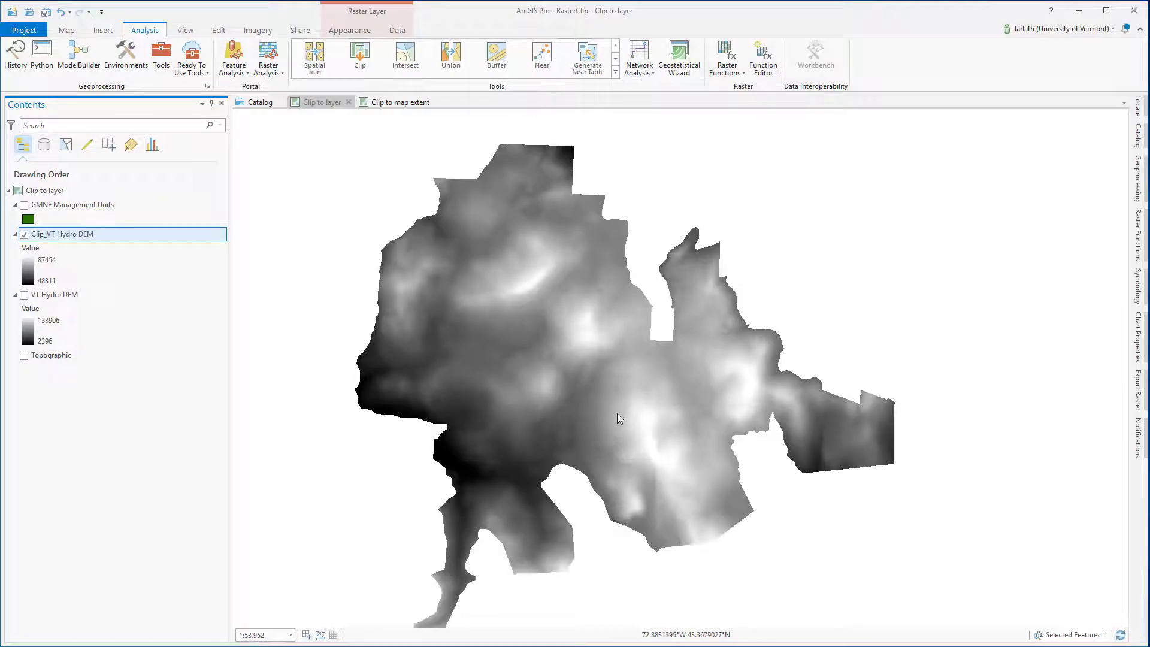
click(25, 204)
click(1118, 220)
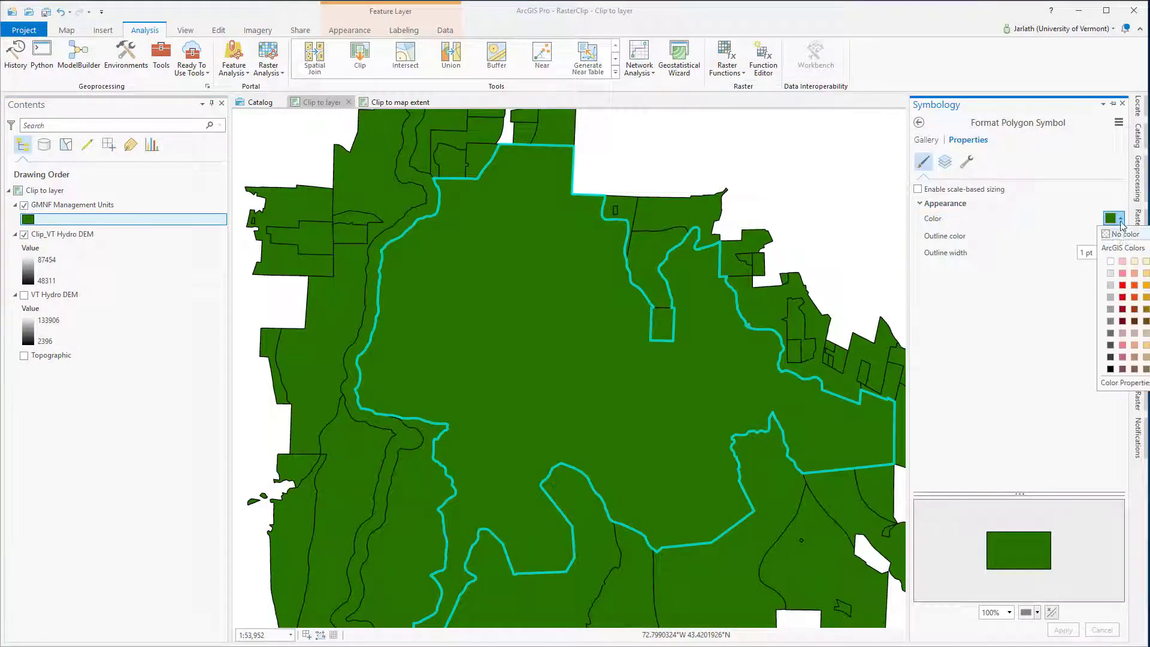
click(1122, 302)
click(1062, 630)
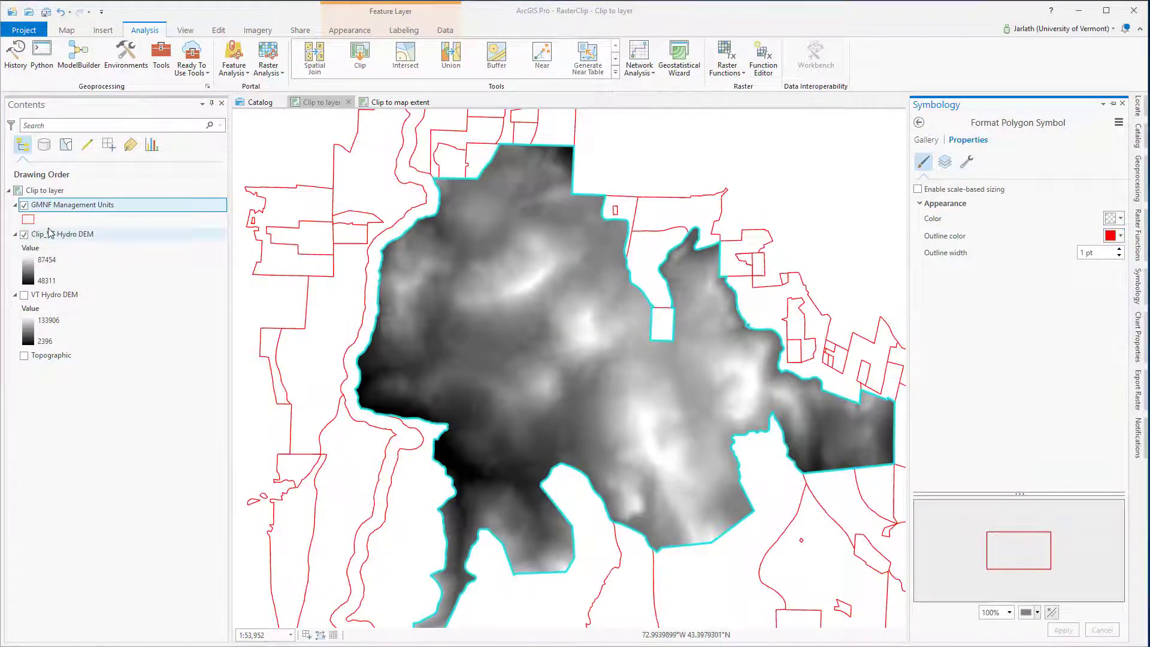
click(67, 30)
click(372, 58)
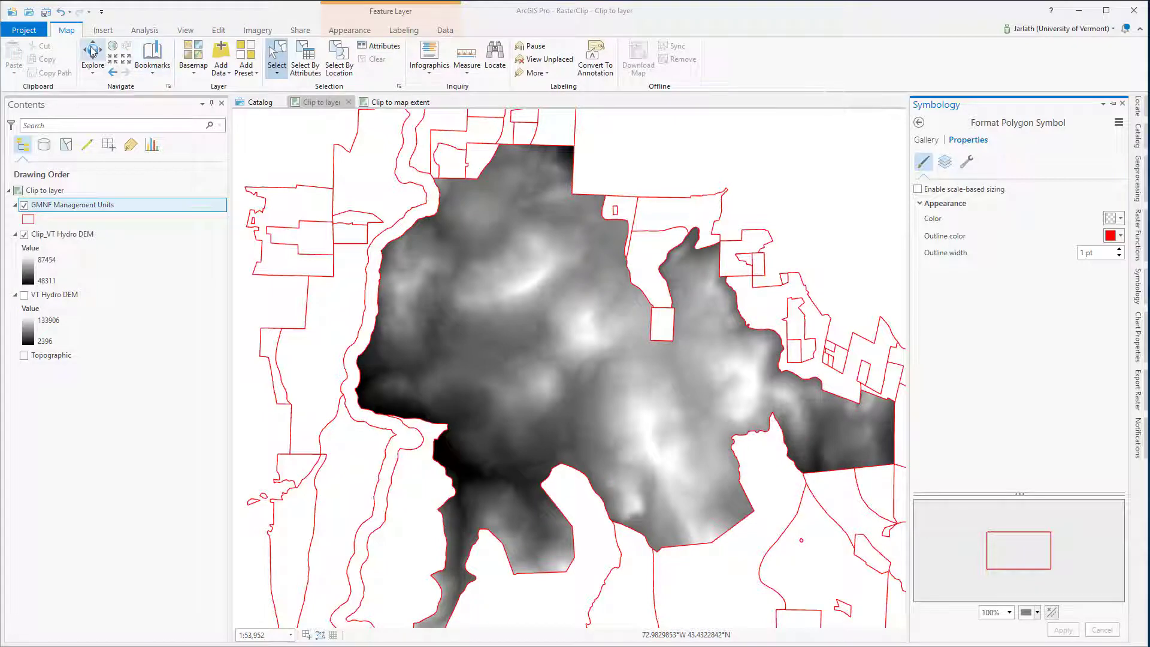
Pan along Clip_VT Hydro DEM's edge following the red unit boundary, then recentre the clipped raster.
click(93, 52)
drag(460, 261, 638, 359)
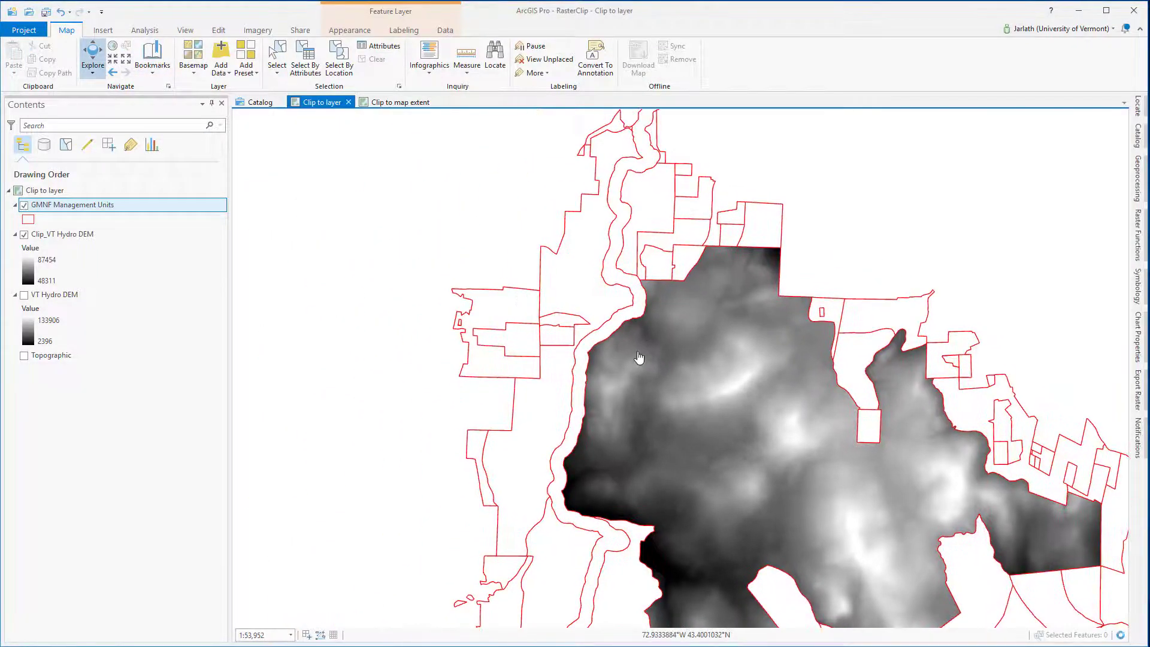
scroll(638, 359, up, 2)
scroll(617, 346, up, 3)
scroll(598, 336, up, 3)
scroll(598, 336, up, 2)
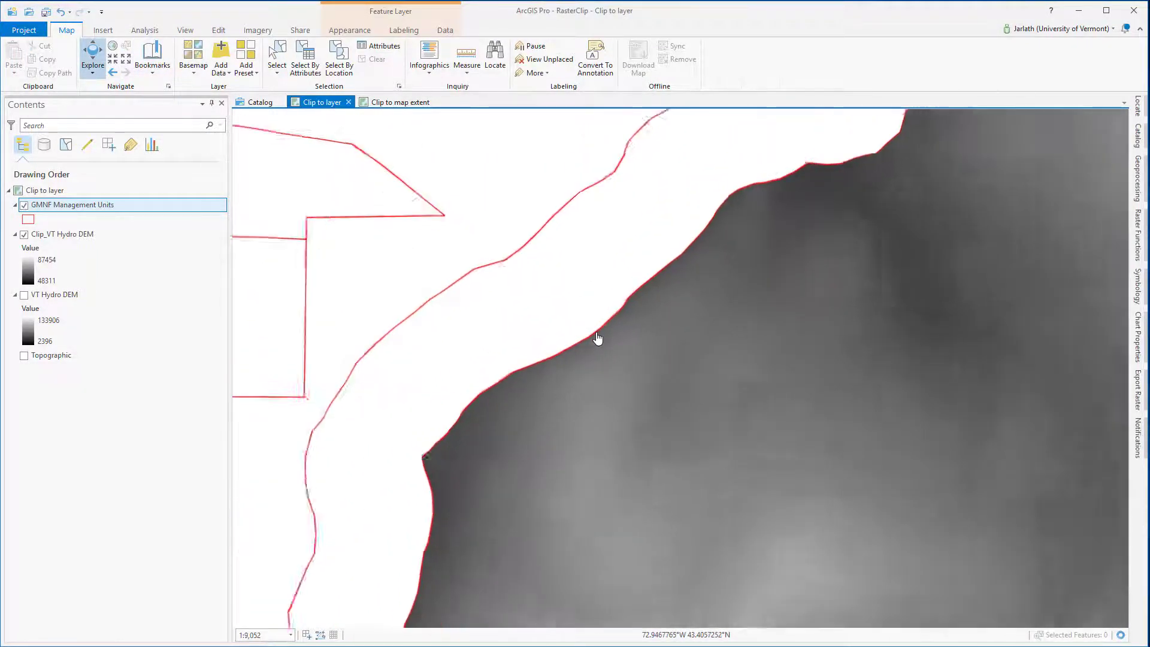
scroll(598, 339, up, 5)
scroll(598, 336, up, 4)
scroll(603, 342, up, 3)
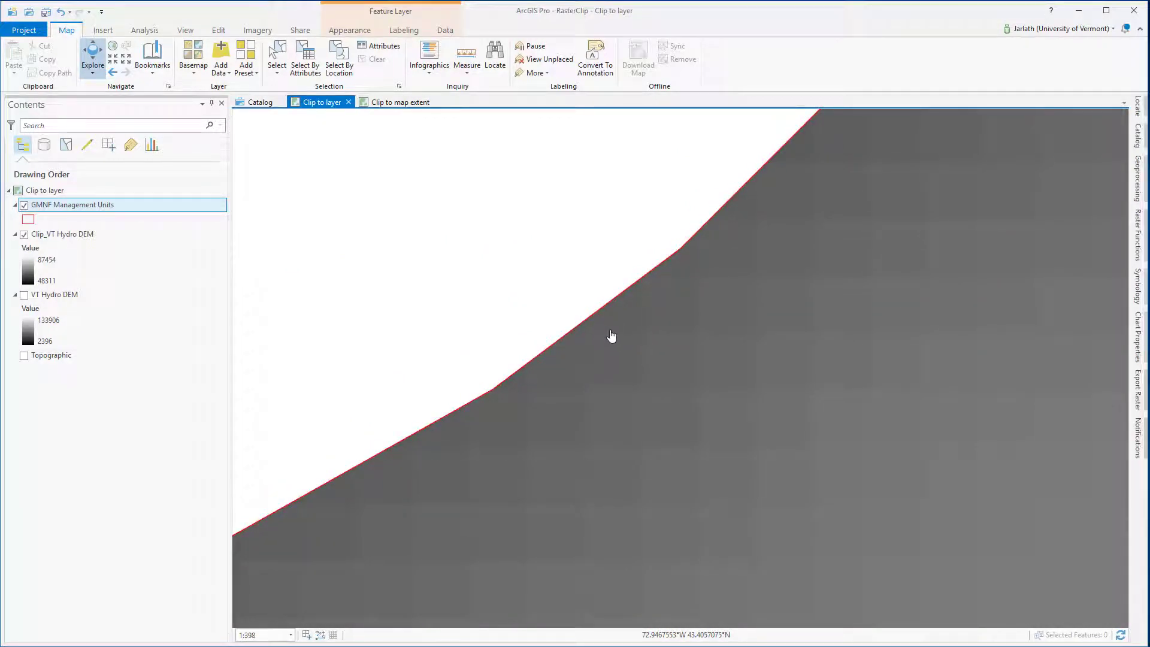
drag(603, 339, 440, 429)
drag(678, 301, 491, 378)
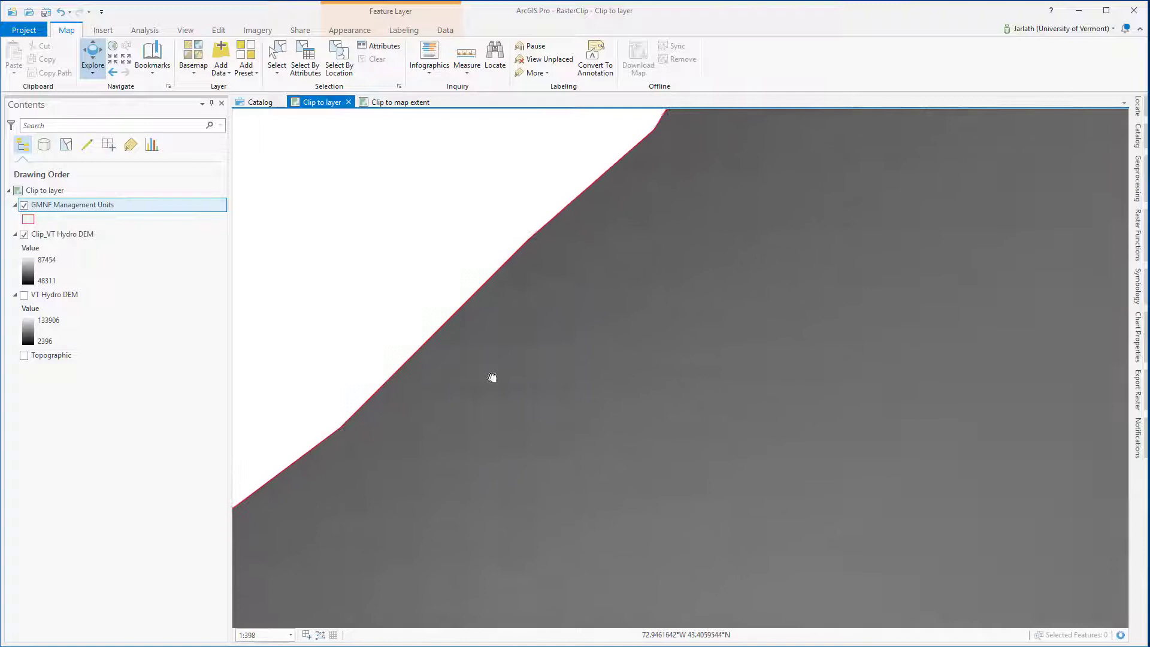
drag(611, 290, 560, 386)
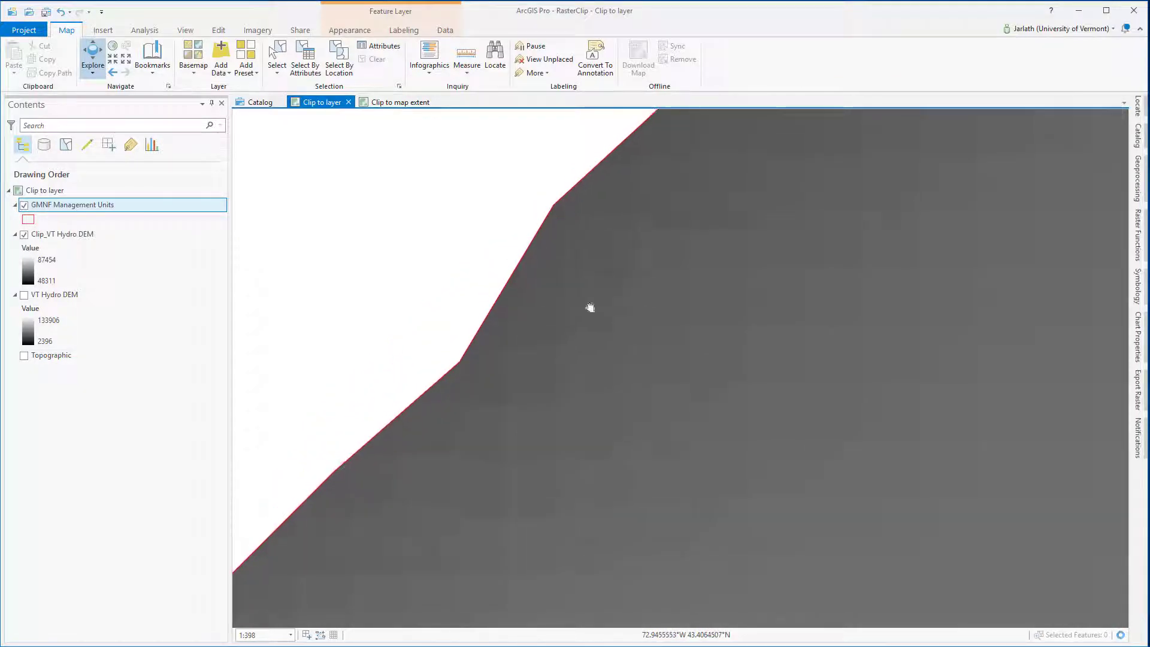
drag(589, 308, 495, 403)
drag(594, 252, 464, 363)
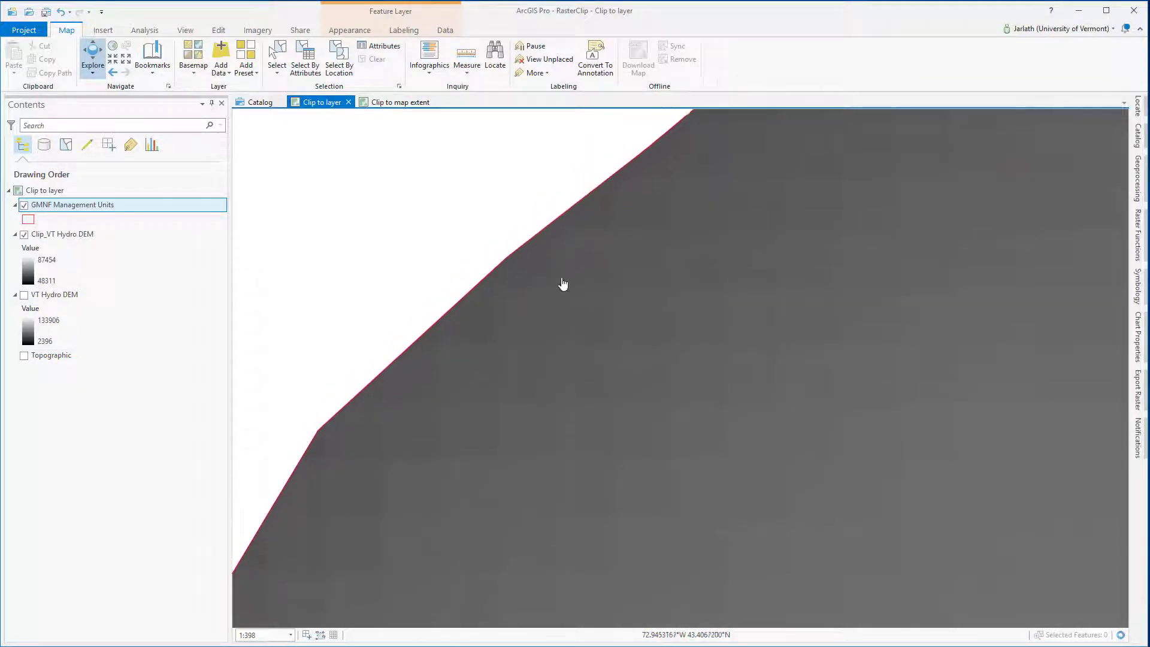
drag(562, 282, 431, 308)
mouse_move(586, 200)
mouse_down()
mouse_move(420, 290)
mouse_move(570, 174)
mouse_move(442, 295)
mouse_up()
drag(545, 215, 498, 293)
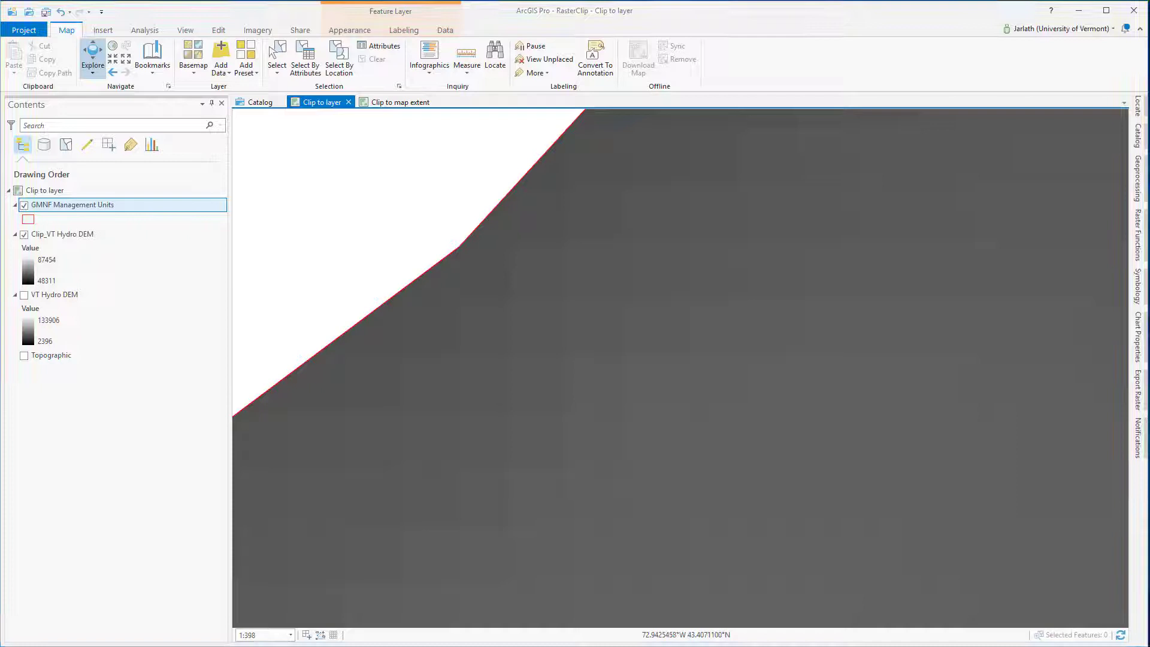
scroll(607, 409, down, 2)
scroll(611, 411, down, 1)
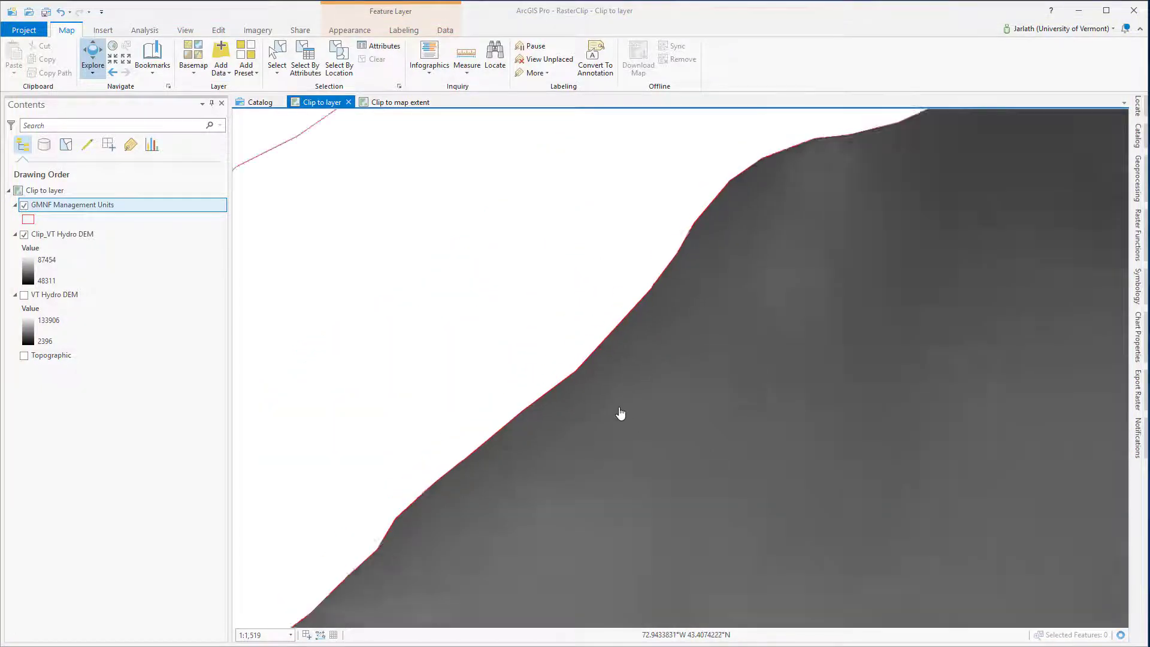
scroll(637, 422, down, 2)
scroll(665, 439, down, 1)
scroll(700, 454, down, 1)
drag(736, 463, 585, 246)
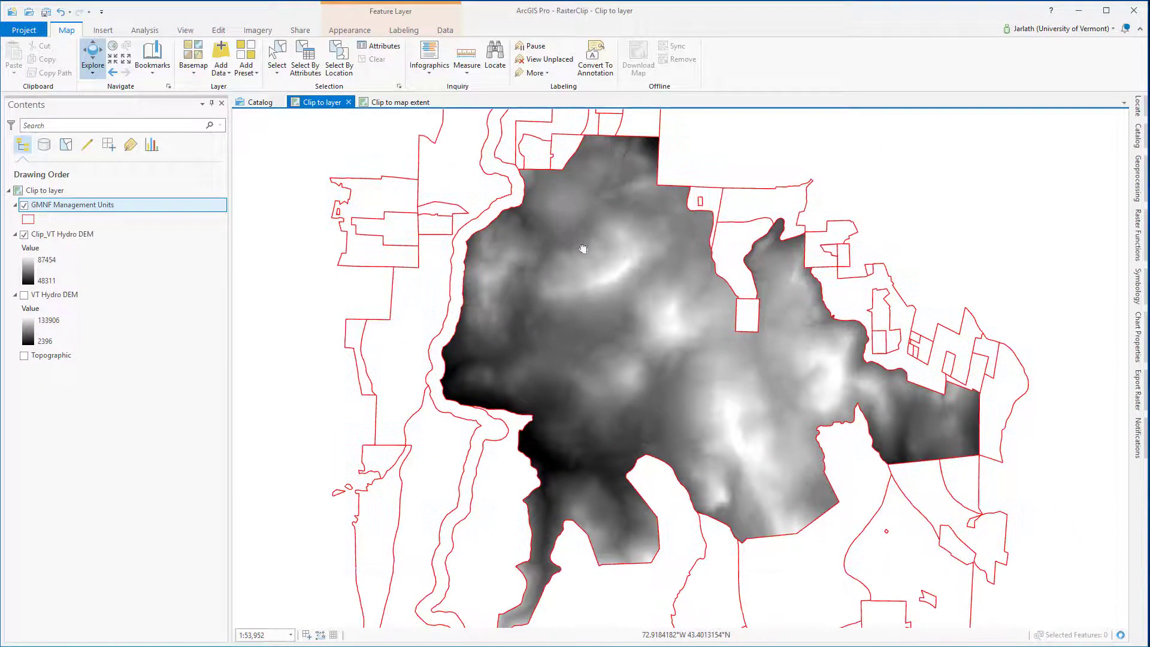
Export Clip_VT Hydro DEM to RasterClip.gdb as 32 Bit Signed raster 'vthydrodem_clip_select'.
right_click(81, 235)
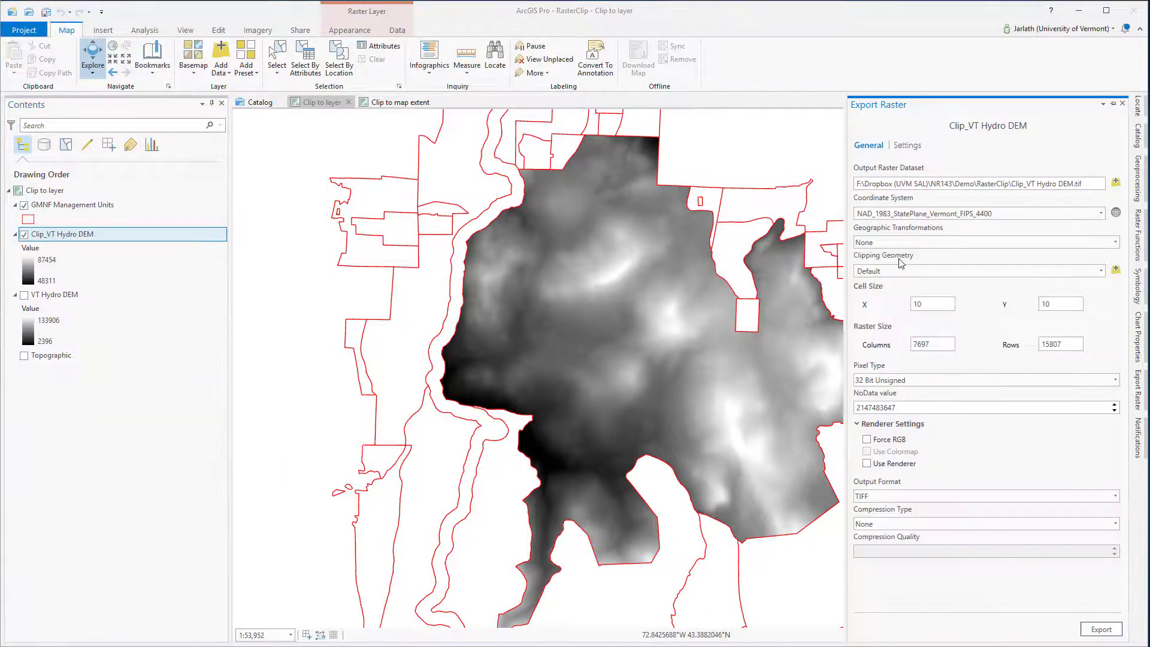
click(1114, 183)
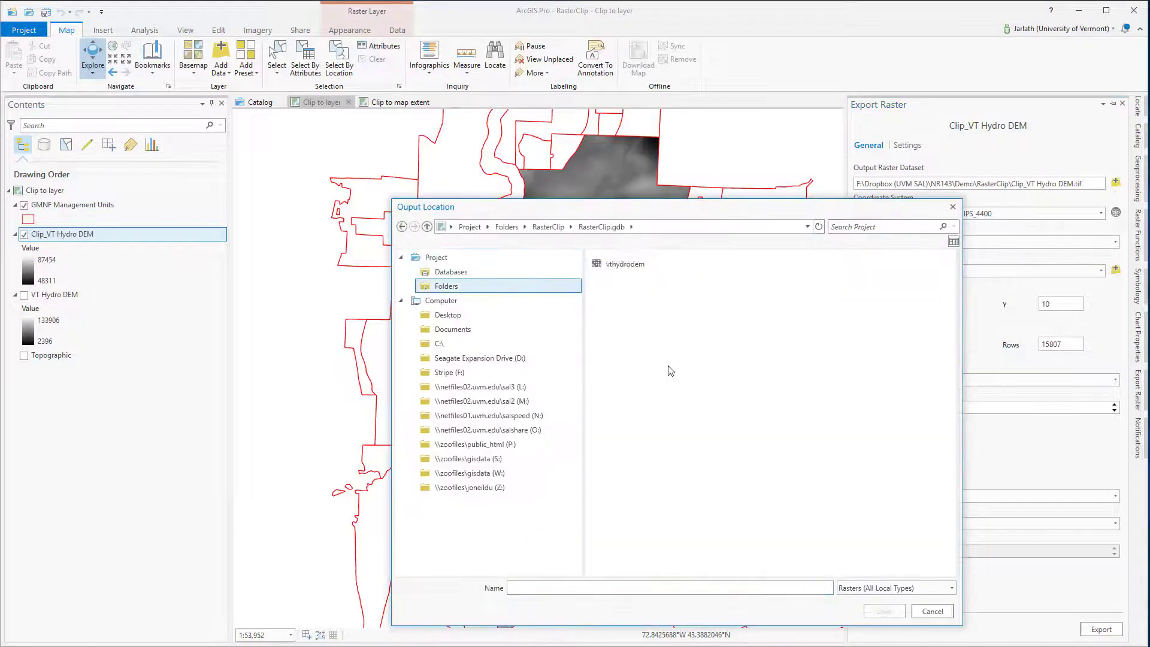
click(620, 265)
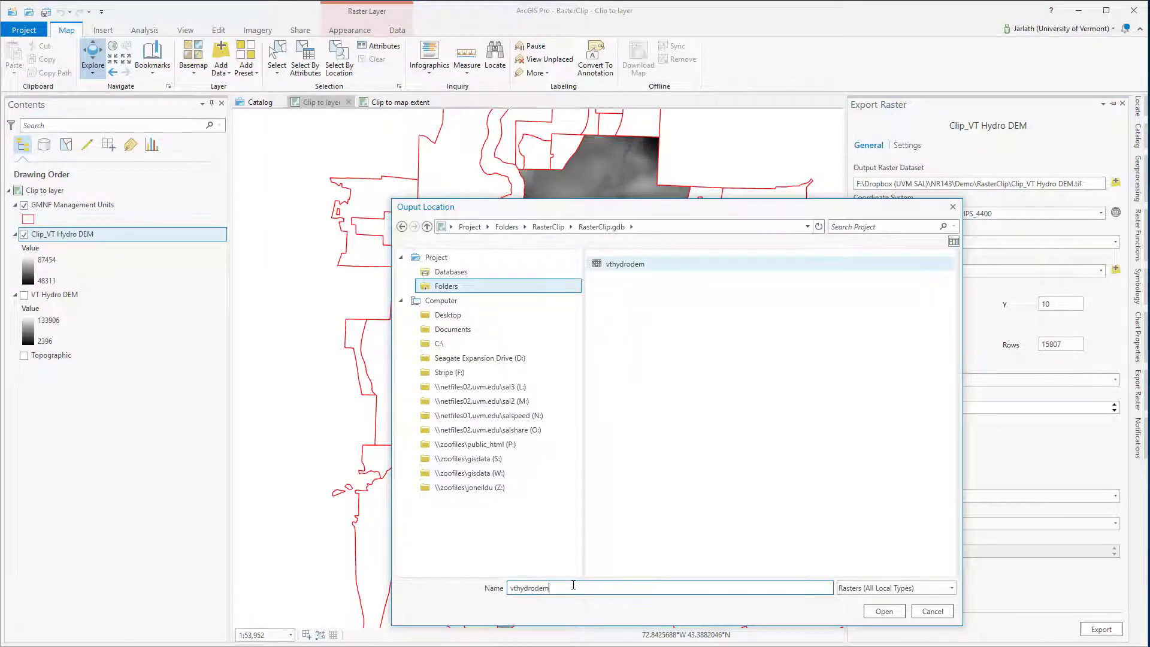
click(572, 587)
text(_clip_select)
key(Return)
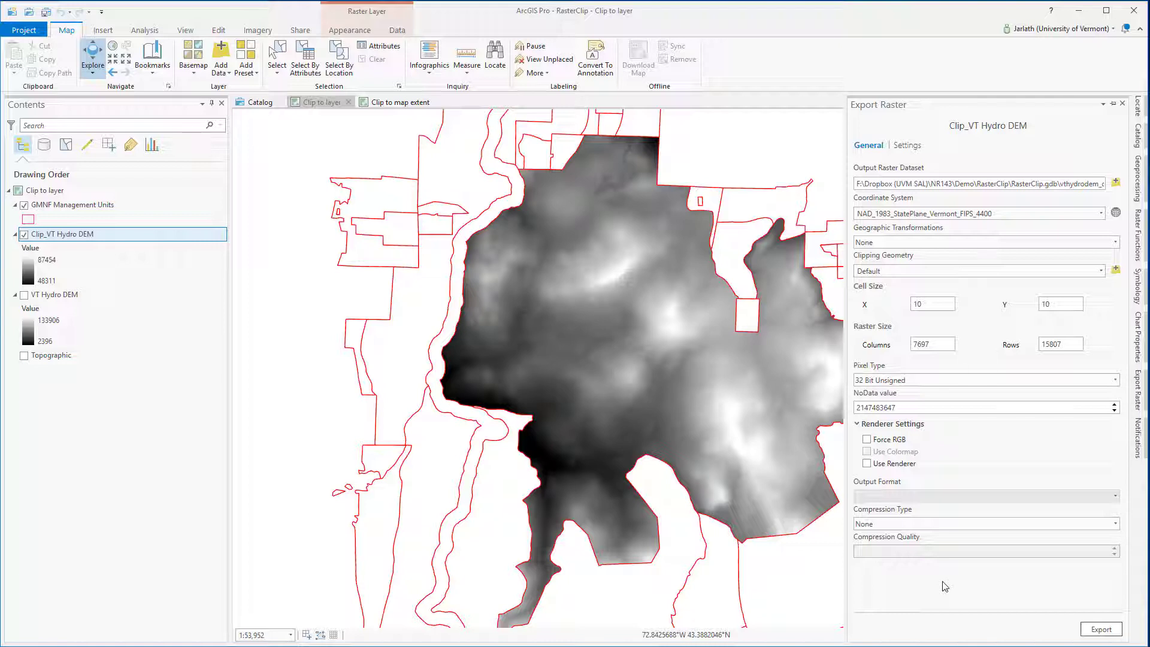
click(1115, 382)
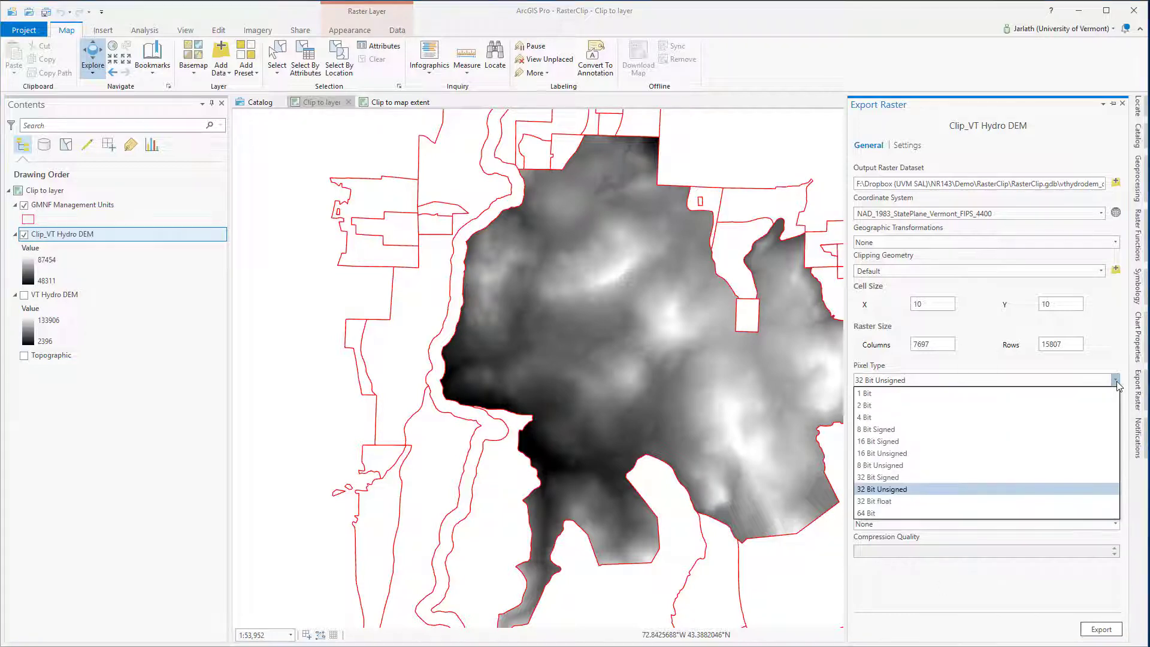
click(948, 478)
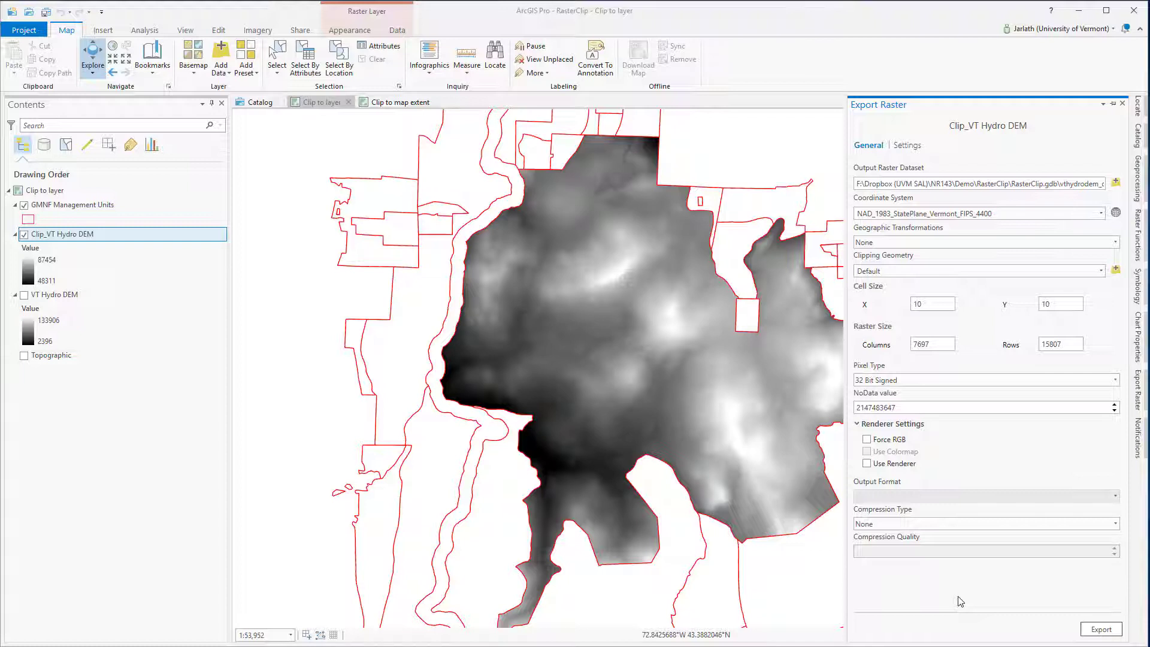
click(1101, 630)
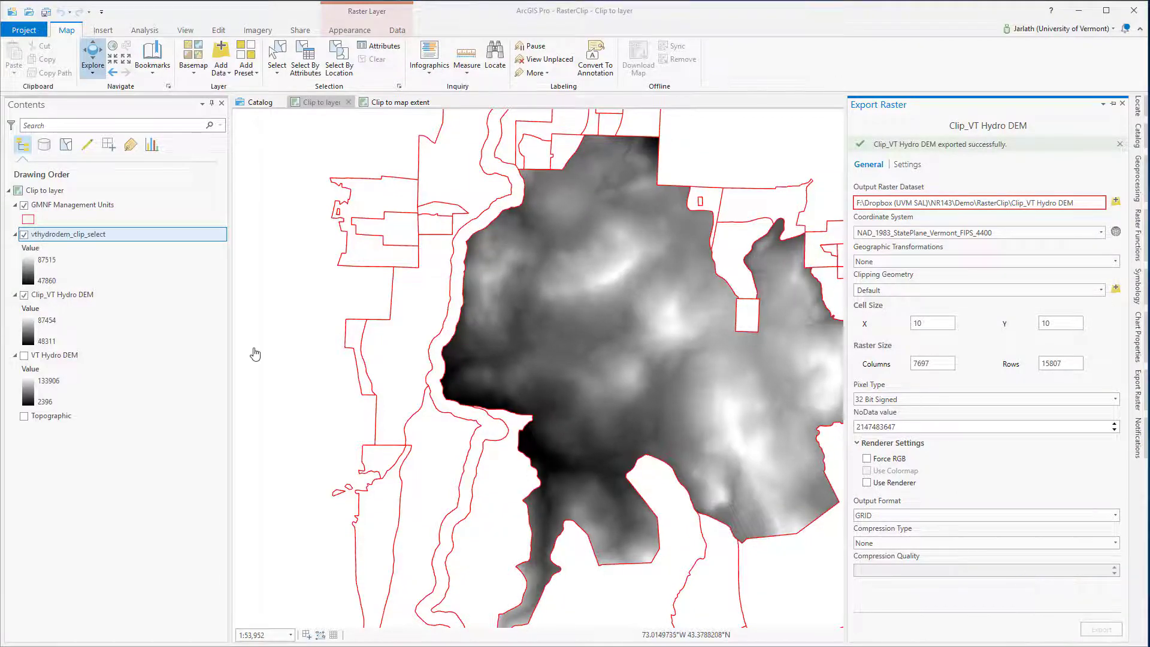
Remove Clip_VT Hydro DEM, then trace vthydrodem_clip_select's stepped cell edge along the red boundary.
right_click(78, 300)
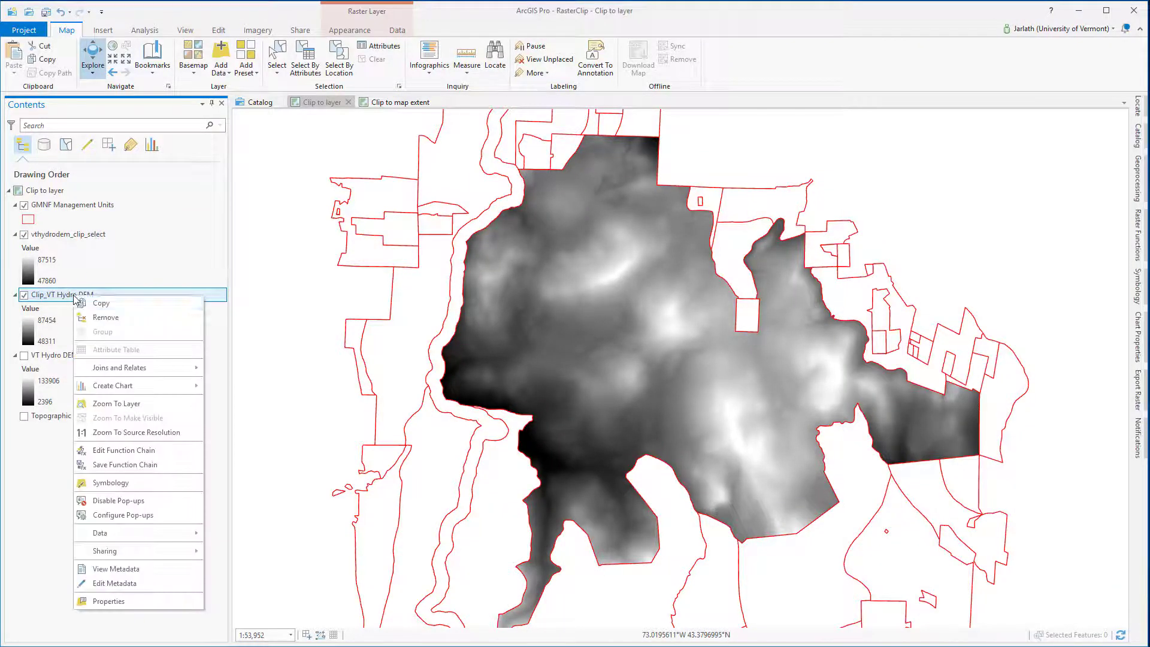
click(97, 316)
scroll(458, 308, up, 5)
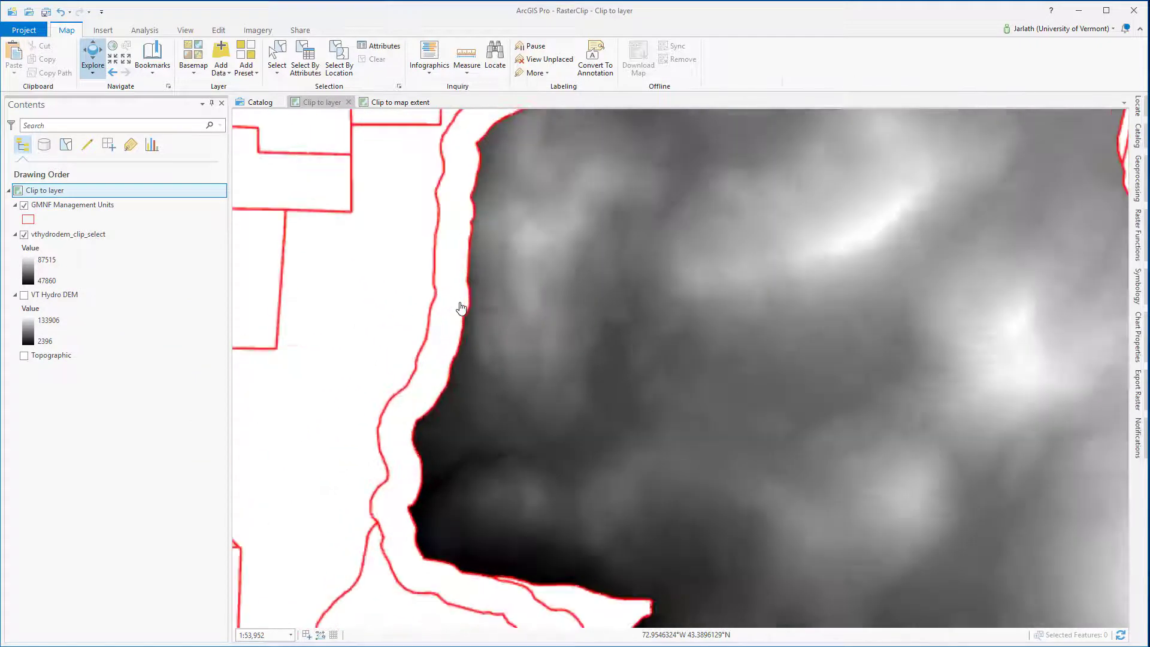
scroll(494, 320, up, 2)
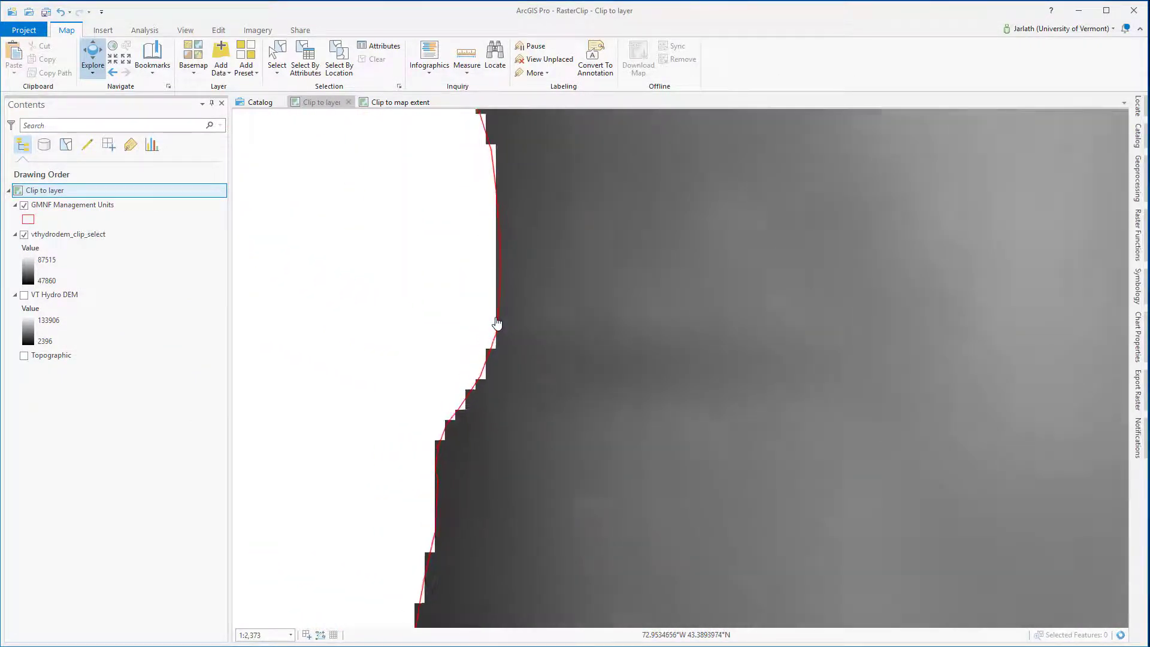
scroll(505, 333, up, 2)
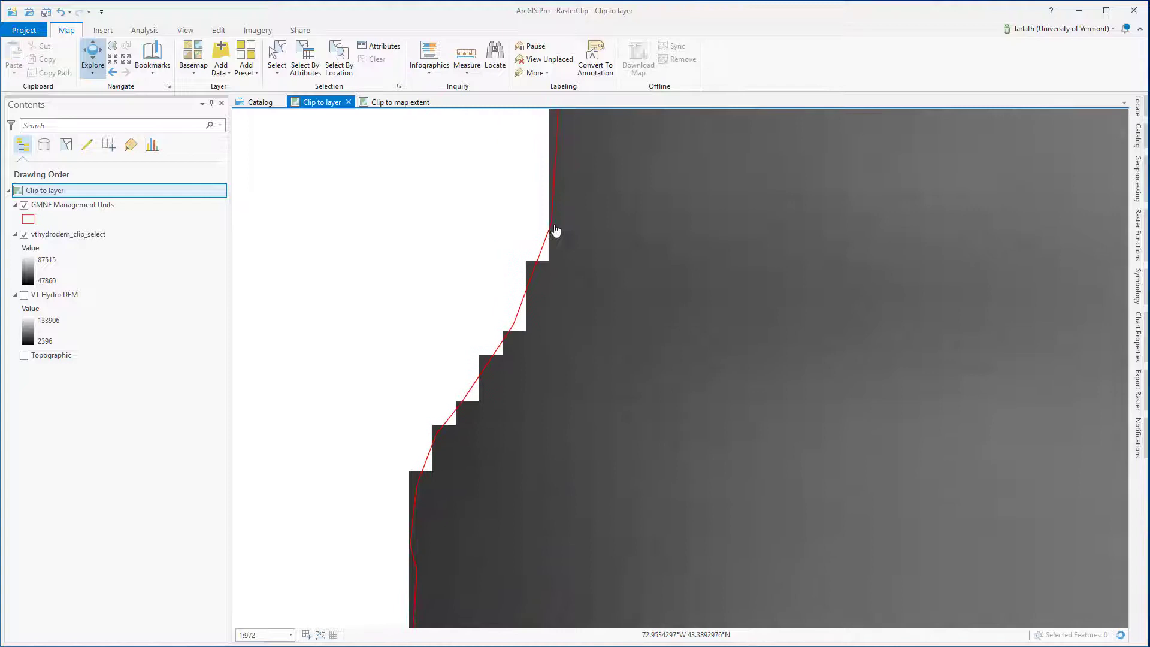
scroll(546, 273, up, 1)
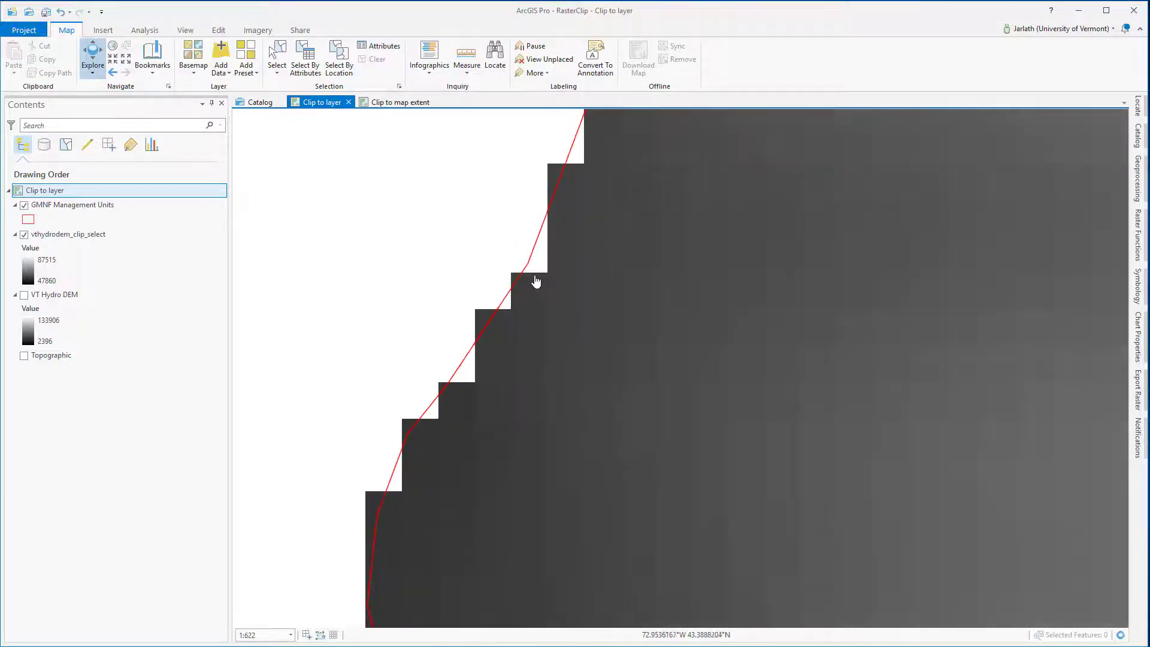
drag(539, 277, 495, 412)
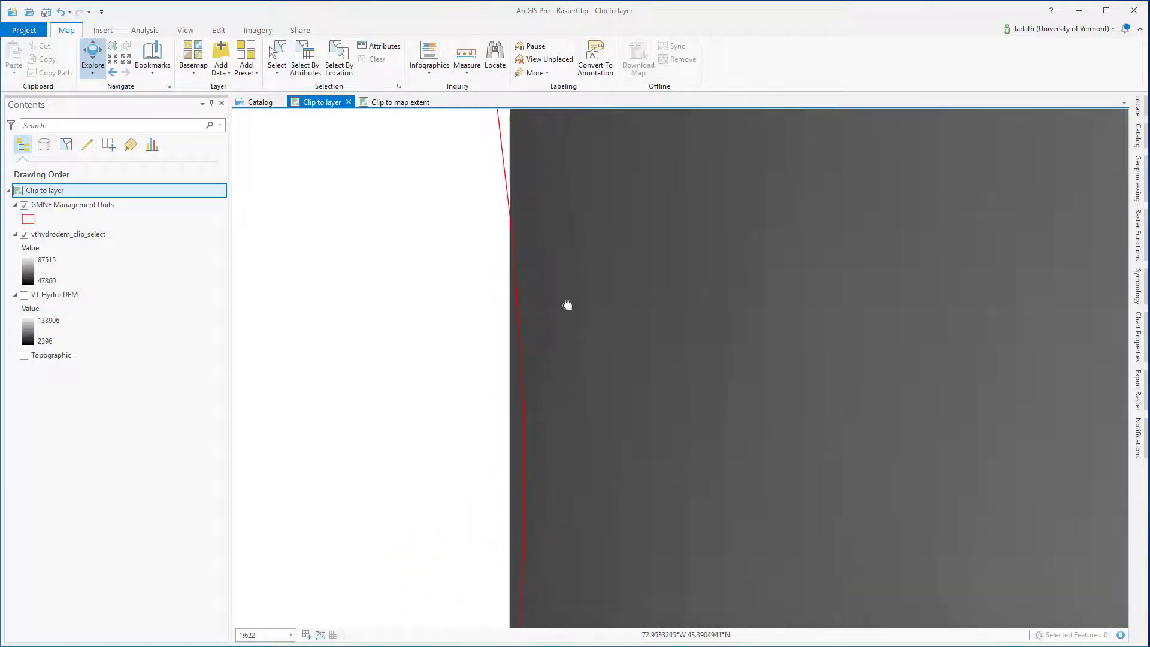
drag(575, 225, 620, 357)
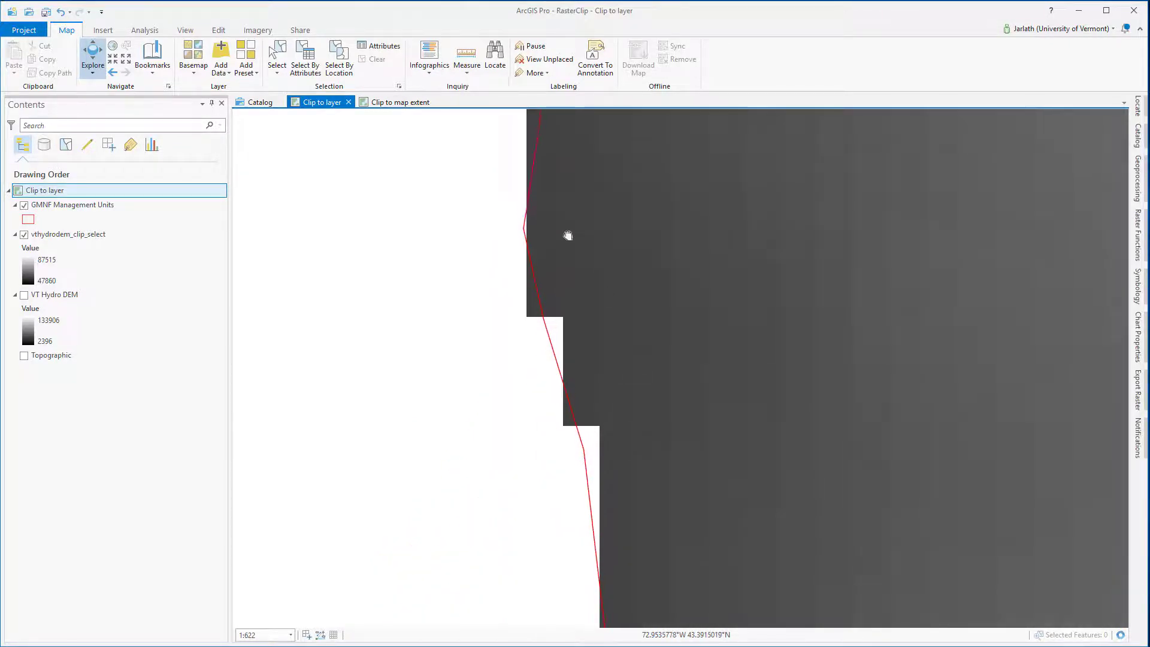
drag(567, 236, 565, 347)
drag(585, 236, 554, 357)
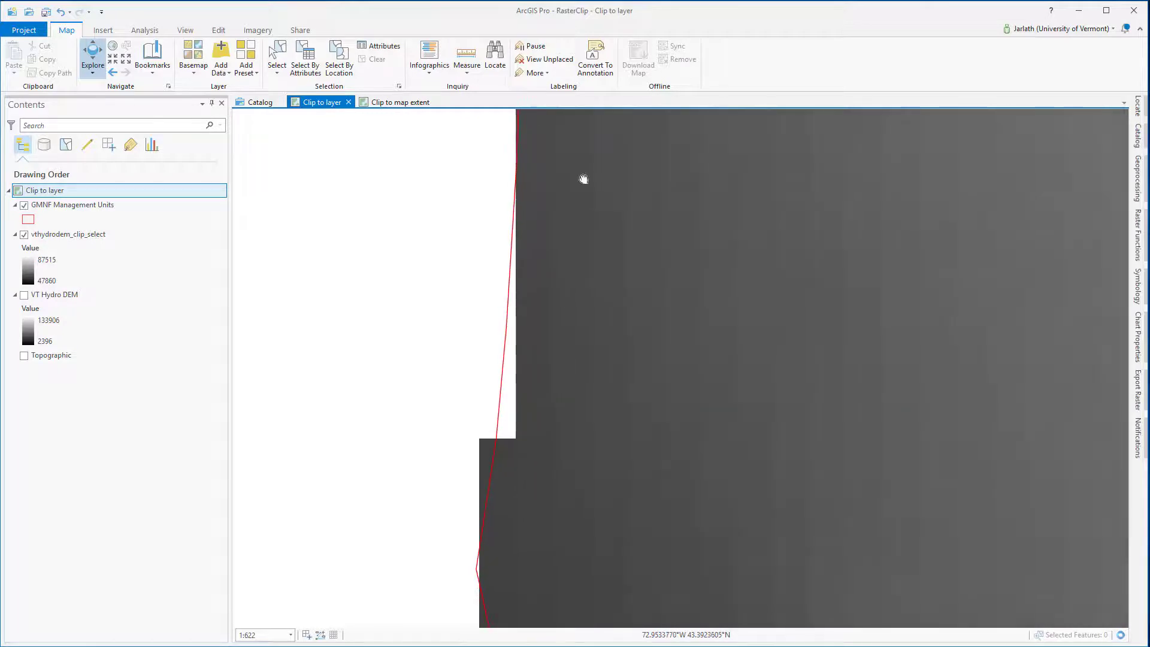
drag(585, 180, 596, 352)
drag(601, 172, 585, 298)
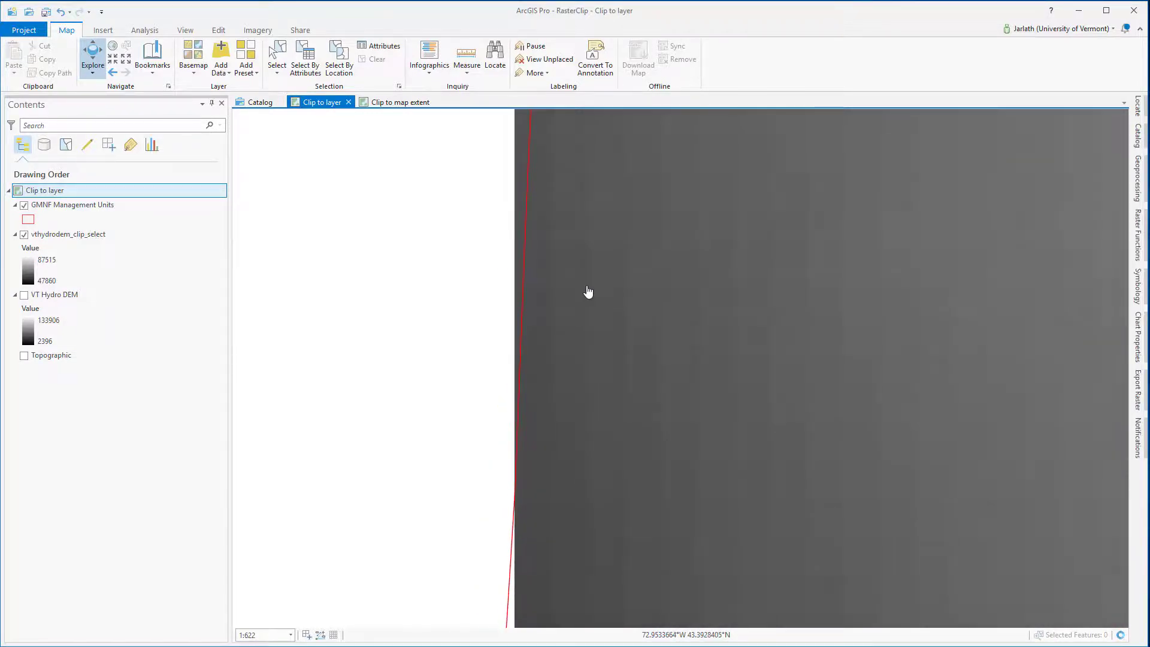